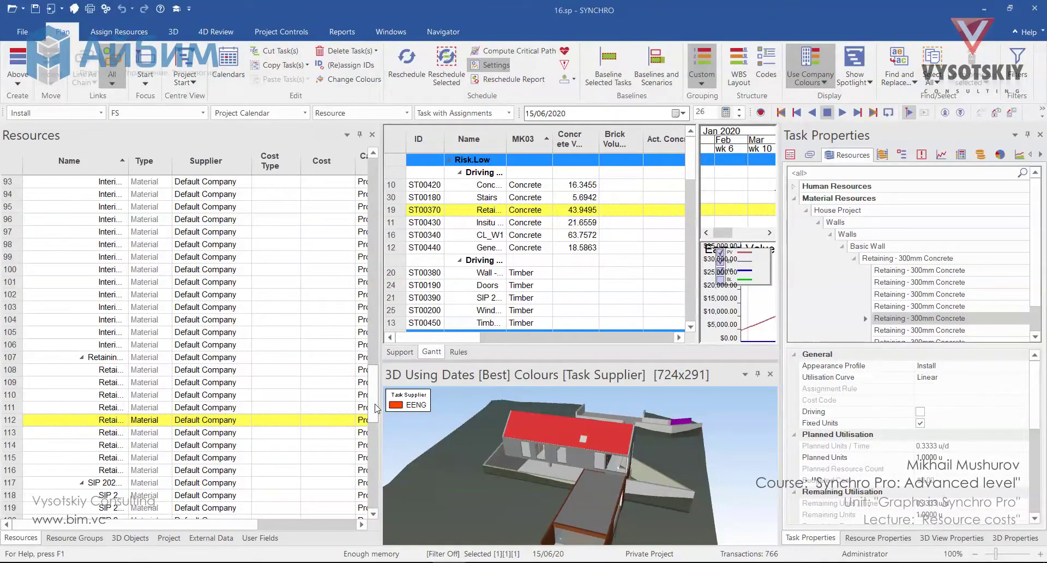
# Switch the Resources table's view mode to a flat list grouped only by Human and Material type.
pyautogui.moveTo(375, 408); pyautogui.dragTo(374, 201)
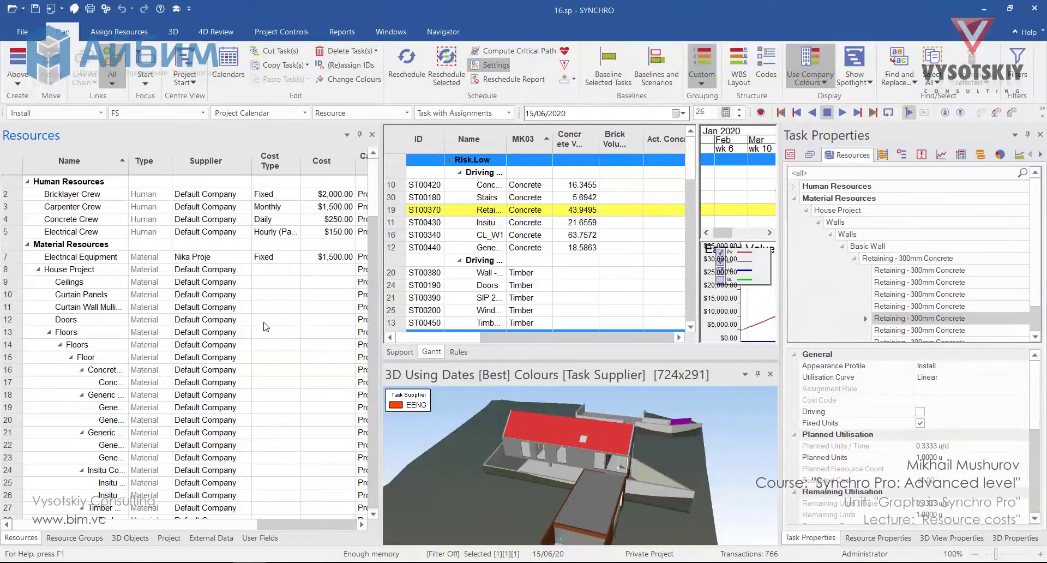
pyautogui.scroll(-2, 373, 213)
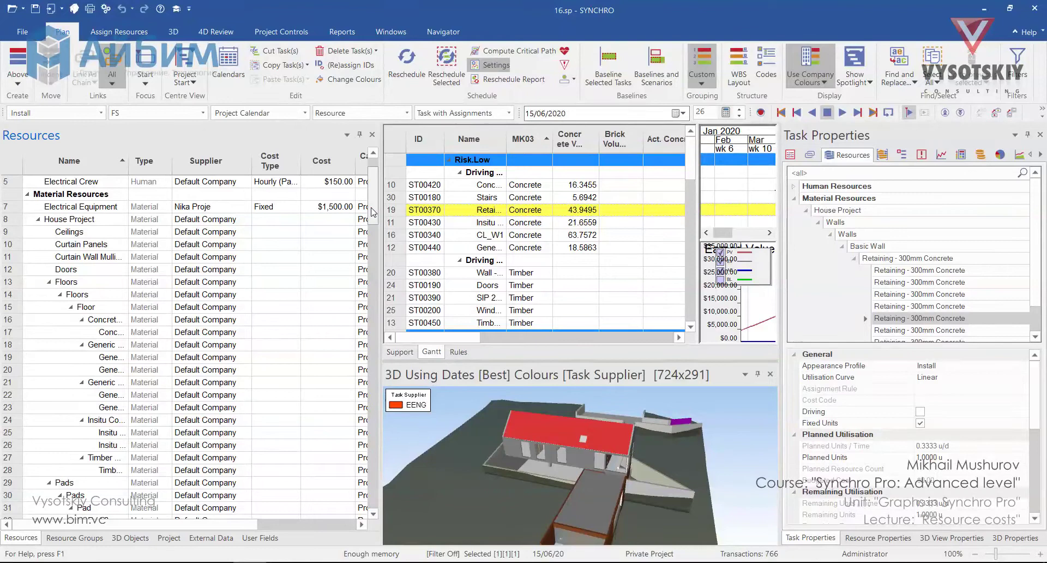
pyautogui.scroll(2, 373, 212)
pyautogui.rightClick(111, 160)
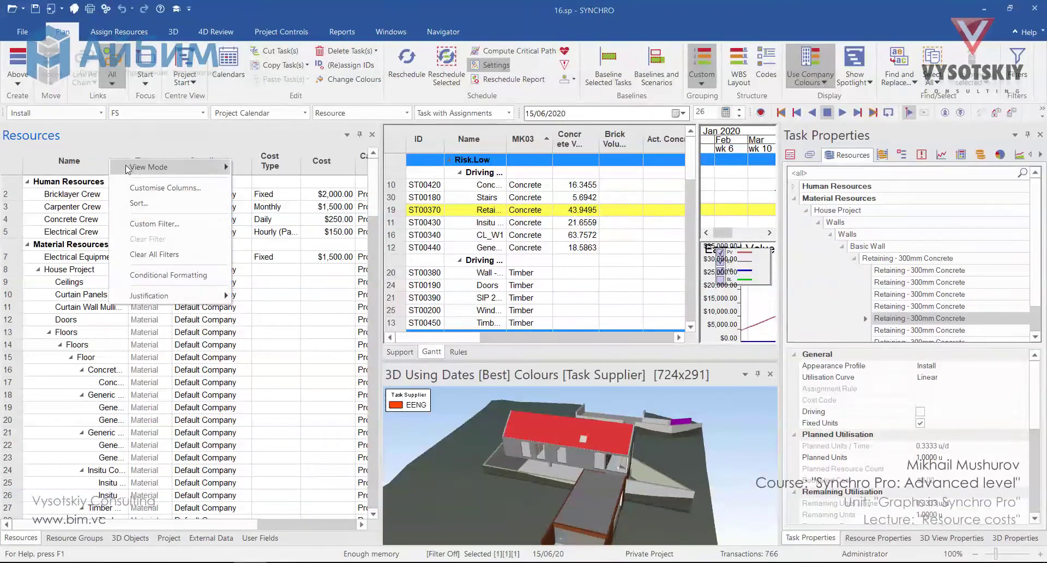
pyautogui.click(265, 181)
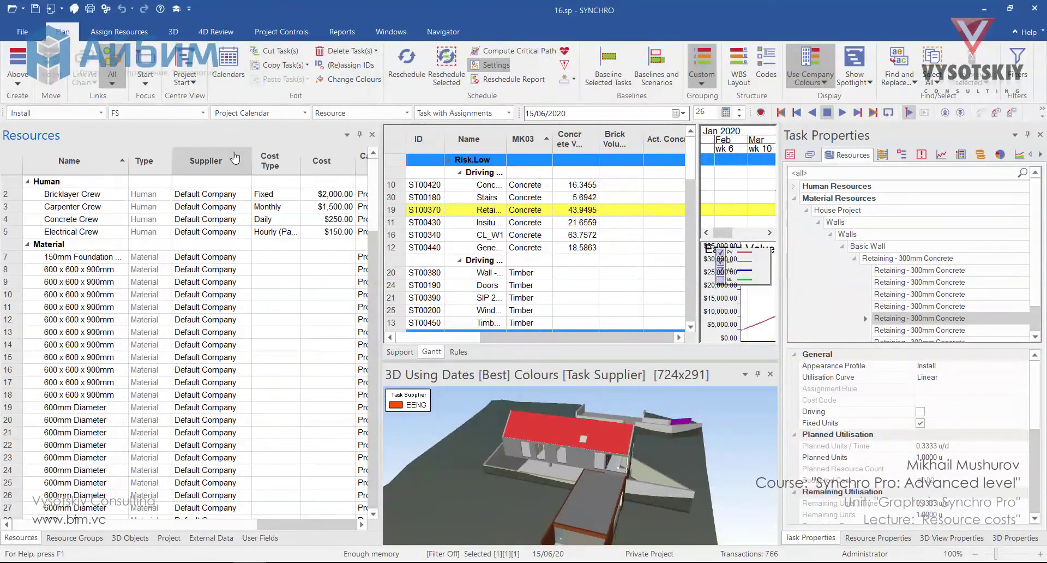
# Add the Unit Type column to the Resources table, placed between Supplier and Cost Type.
pyautogui.rightClick(235, 158)
pyautogui.click(267, 180)
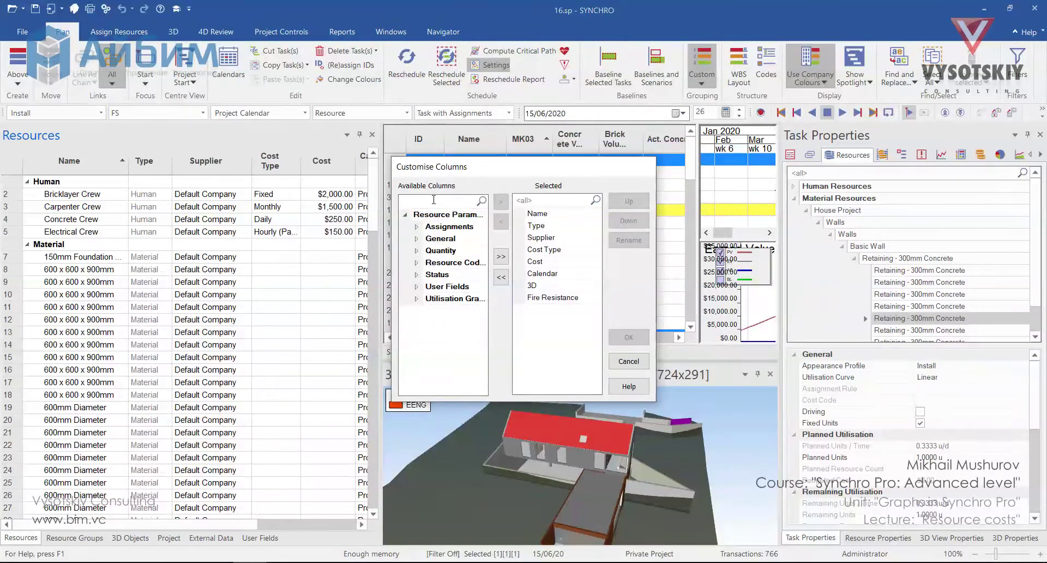
pyautogui.click(434, 199)
pyautogui.write('unit')
pyautogui.doubleClick(464, 263)
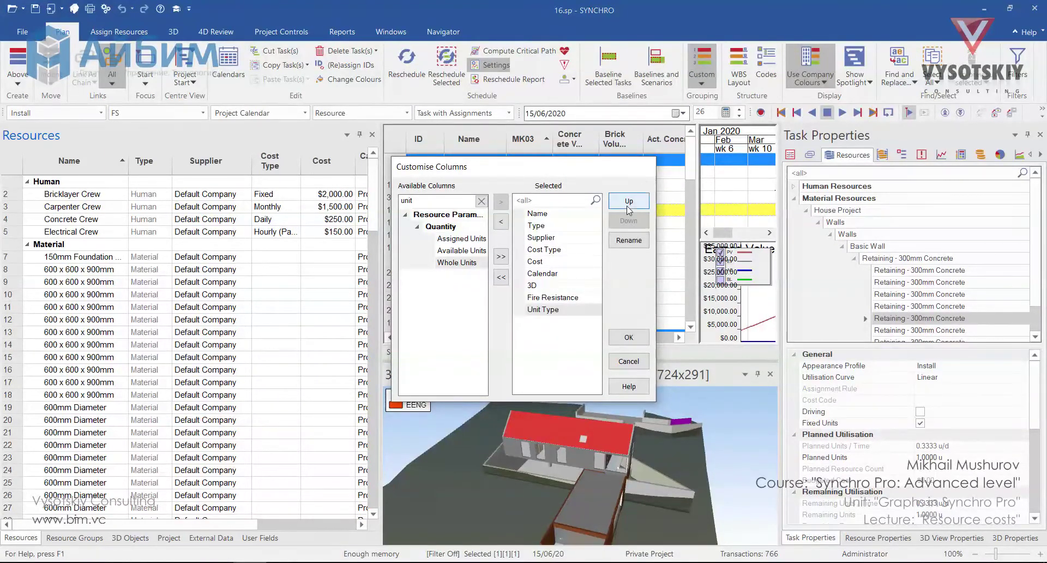
pyautogui.click(627, 205)
pyautogui.click(628, 206)
pyautogui.click(628, 206)
pyautogui.click(627, 206)
pyautogui.click(628, 206)
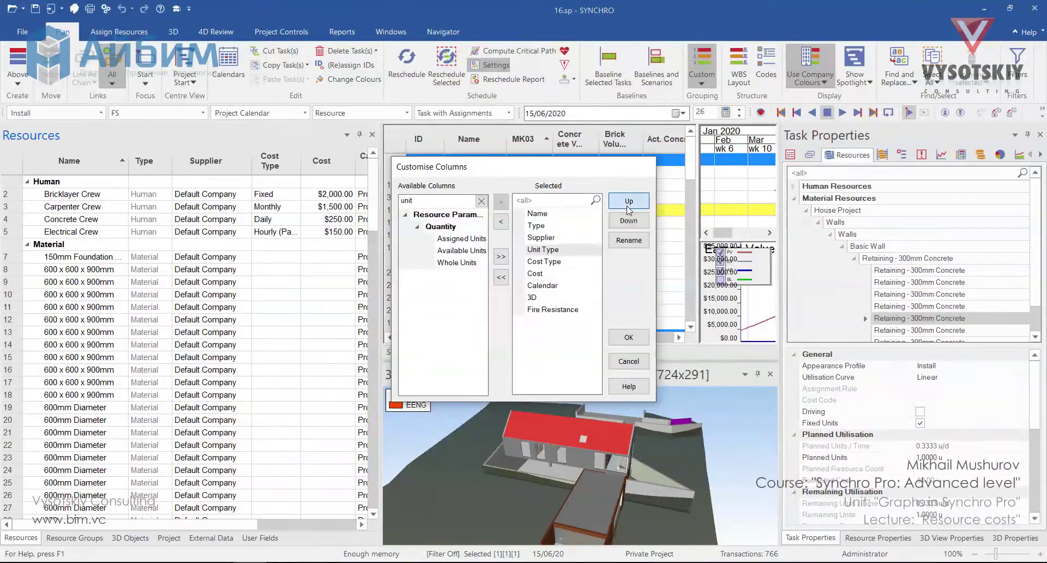
pyautogui.click(629, 337)
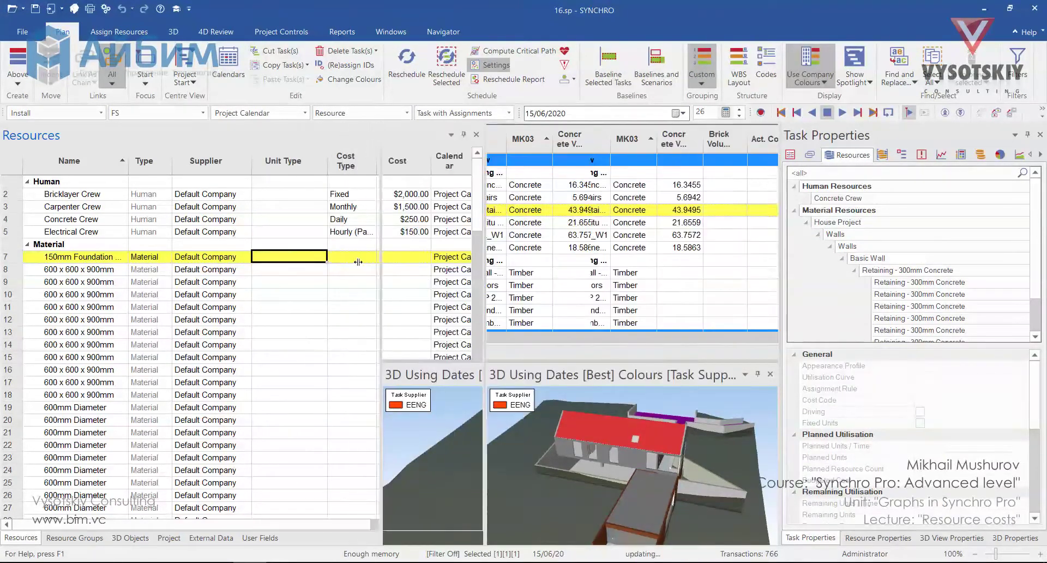
# Set the unit type of the 150mm Foundation Slab resource to Cubic metre.
pyautogui.click(326, 260)
pyautogui.click(321, 258)
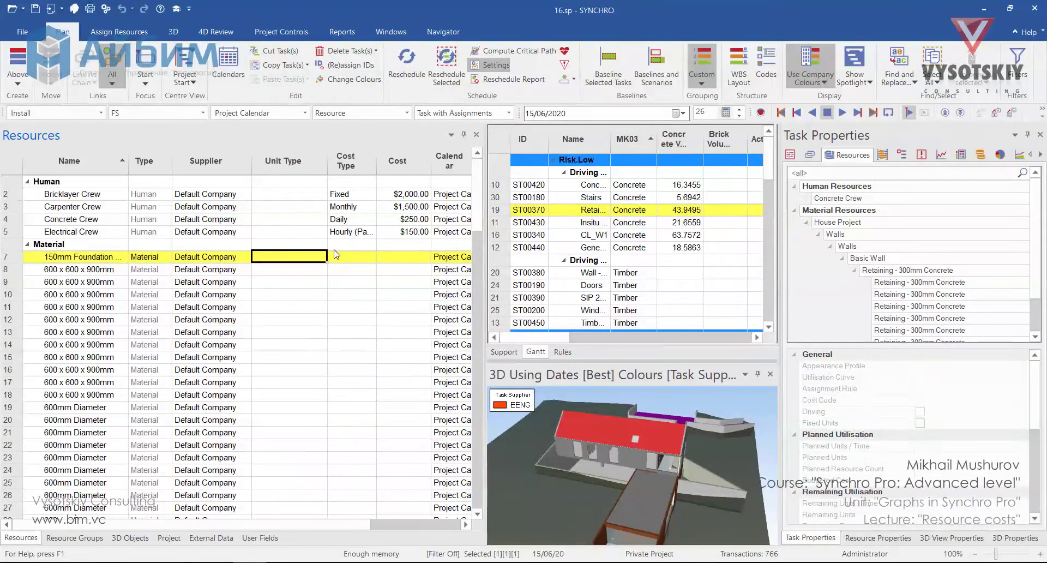
pyautogui.click(321, 259)
pyautogui.click(322, 260)
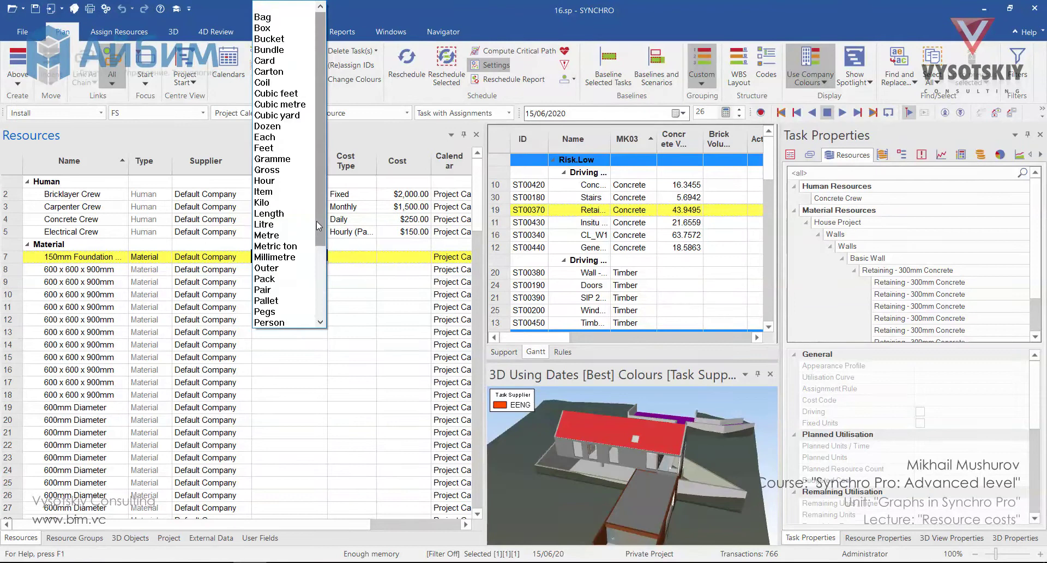
pyautogui.click(312, 105)
# Give the 150mm Foundation Slab resource the cost type Per Unit and a cost of $50.
pyautogui.click(352, 256)
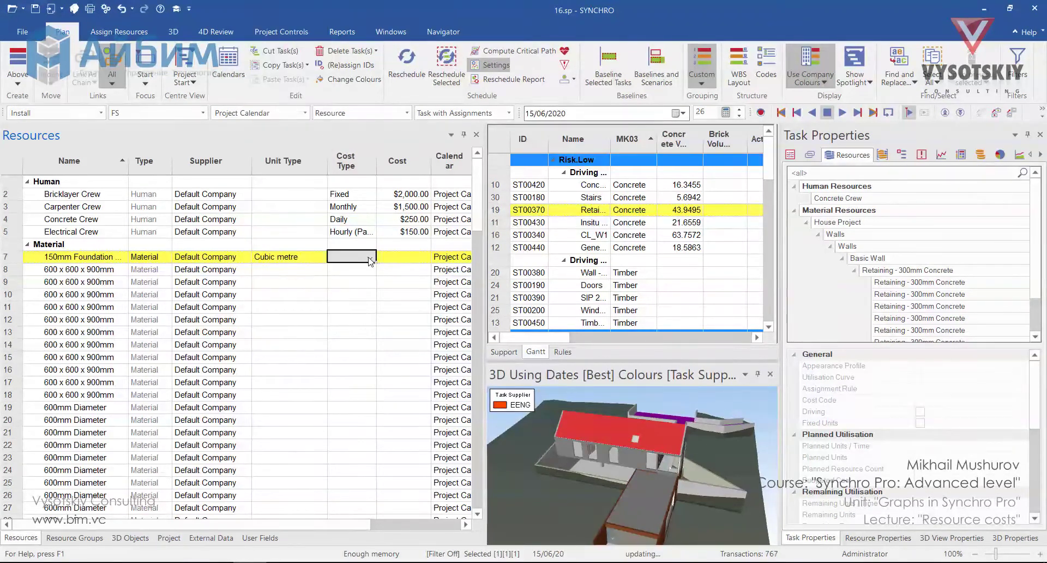
pyautogui.click(370, 258)
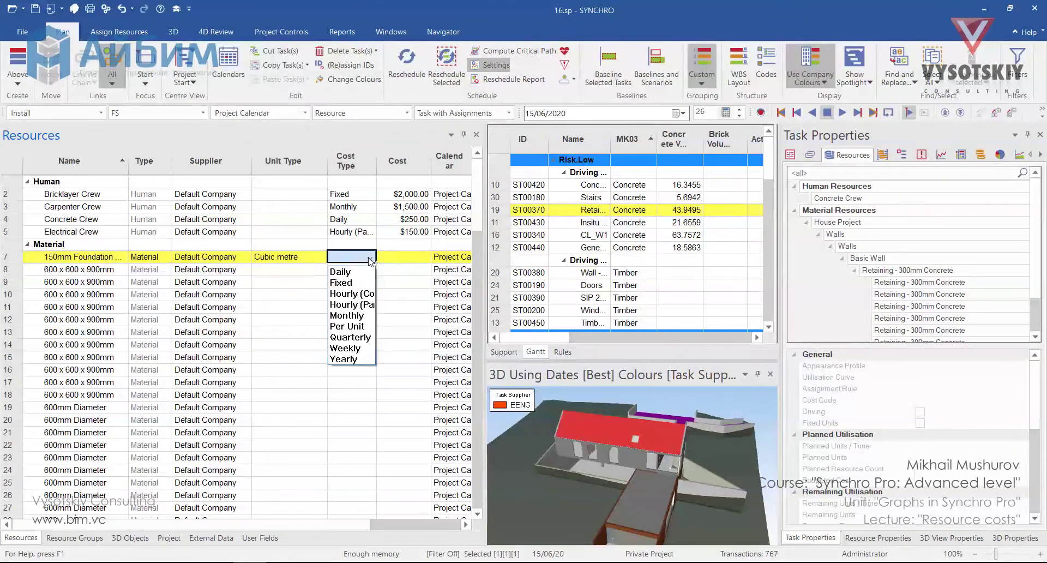
pyautogui.click(346, 327)
pyautogui.click(406, 257)
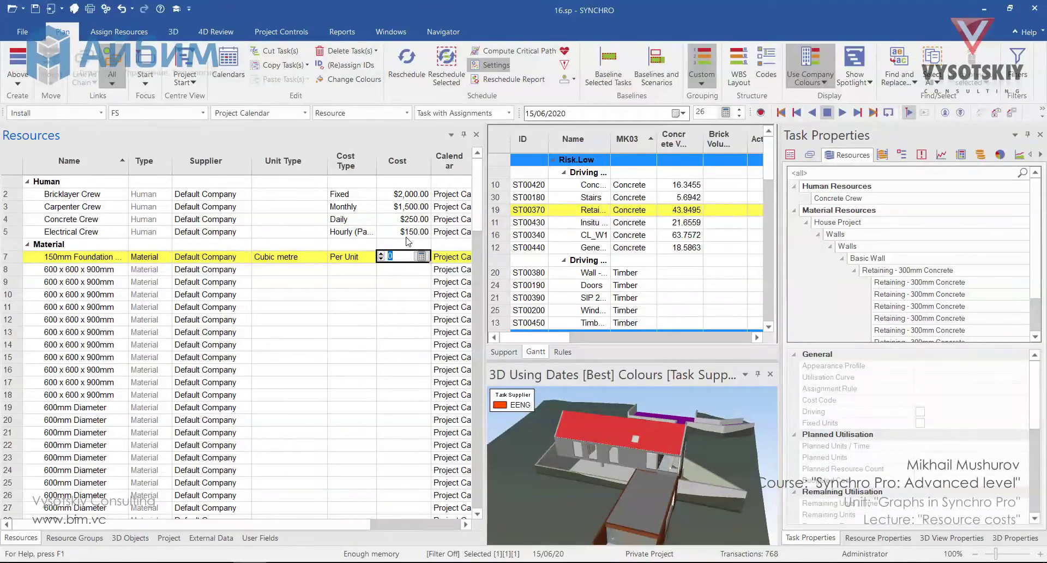
pyautogui.write('50')
pyautogui.hotkey('shift', 'Tab')
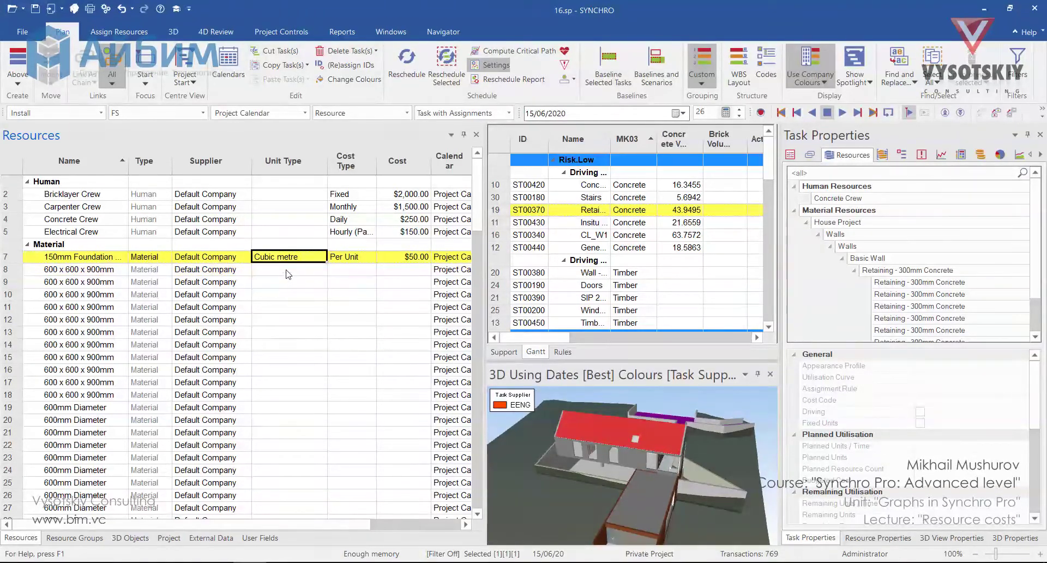
# Check the slab's user fields in Resource Properties and add the Structural Material and Type Parameter: Structural Material columns to the Resources table.
pyautogui.click(878, 540)
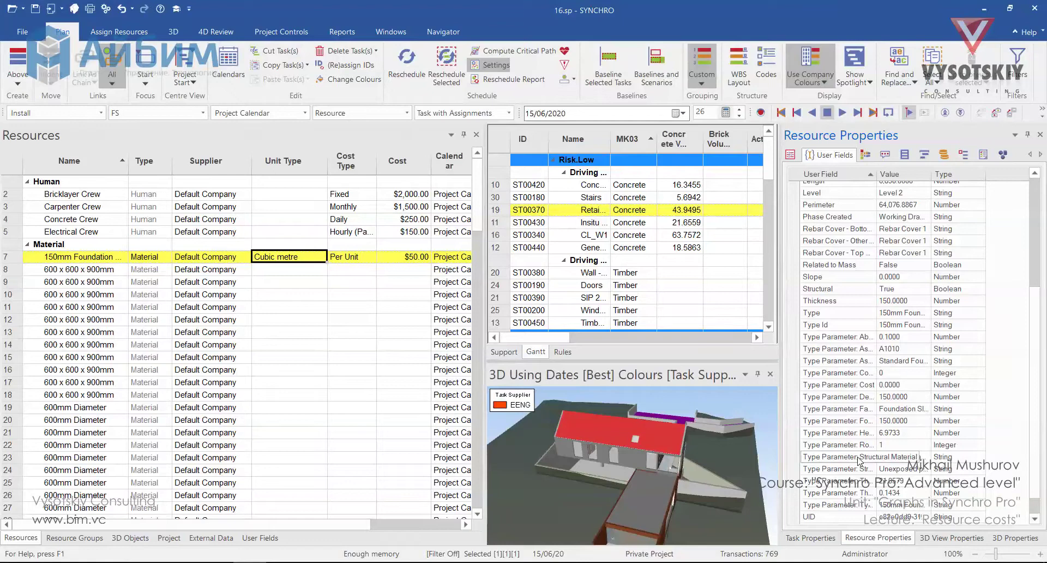
pyautogui.click(374, 162)
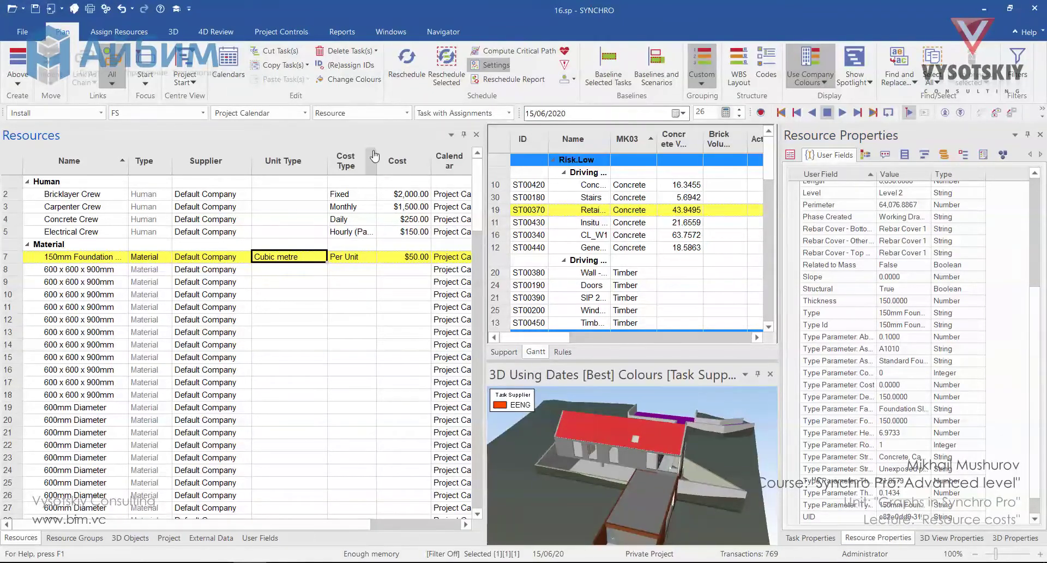
pyautogui.rightClick(374, 162)
pyautogui.click(429, 185)
pyautogui.write('mater')
pyautogui.doubleClick(451, 238)
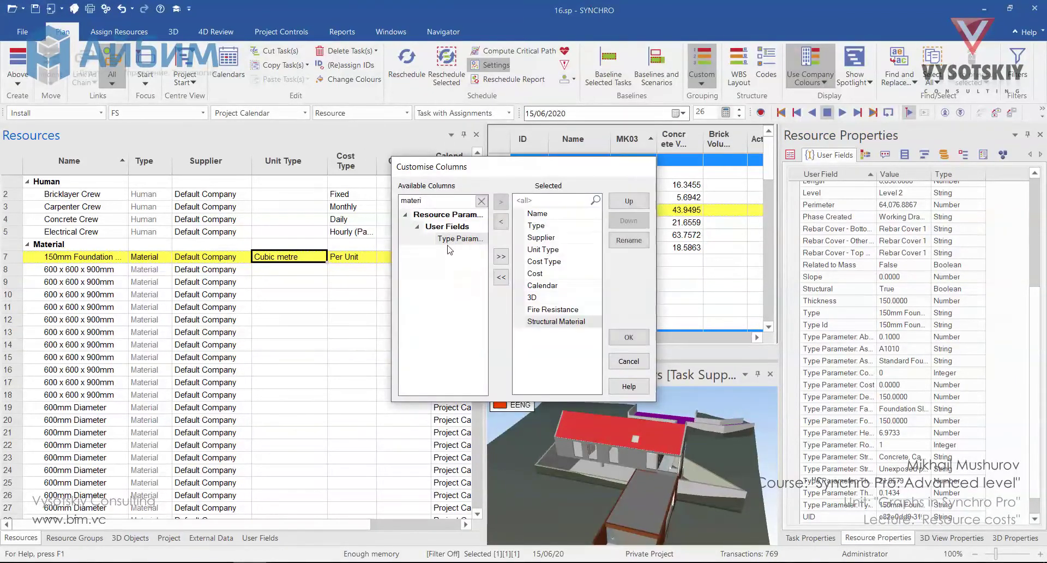
pyautogui.doubleClick(449, 239)
pyautogui.click(628, 336)
# Widen the Resources panel and remove the Fire Resistance and Calendar columns from its table.
pyautogui.moveTo(485, 341); pyautogui.dragTo(658, 342)
pyautogui.rightClick(543, 159)
pyautogui.click(585, 181)
pyautogui.doubleClick(552, 308)
pyautogui.doubleClick(558, 287)
pyautogui.click(629, 337)
# Filter the Resources table by the slab's type-parameter structural material, Concrete, Cast In Situ.
pyautogui.click(523, 262)
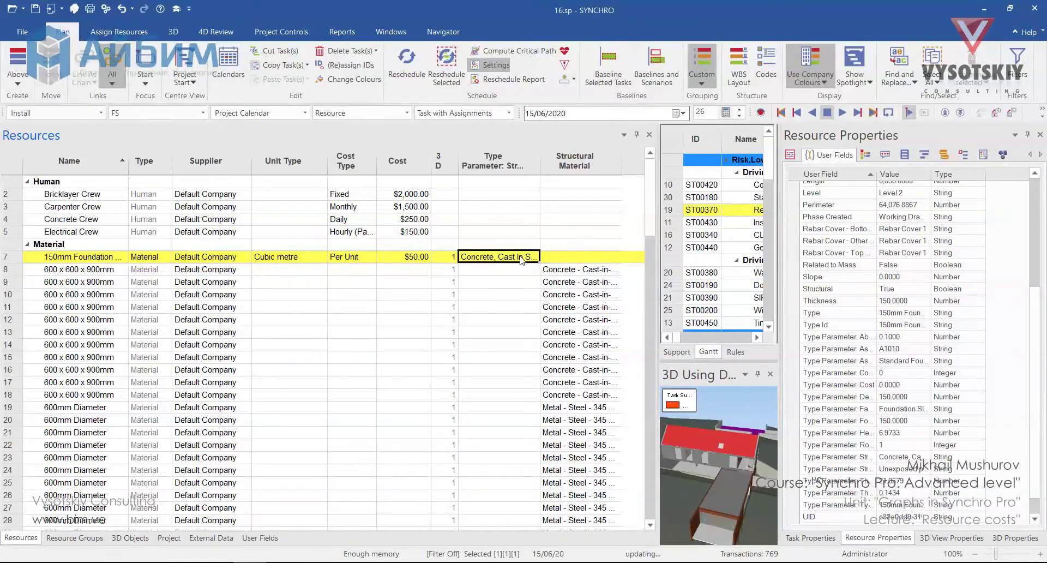
pyautogui.rightClick(521, 261)
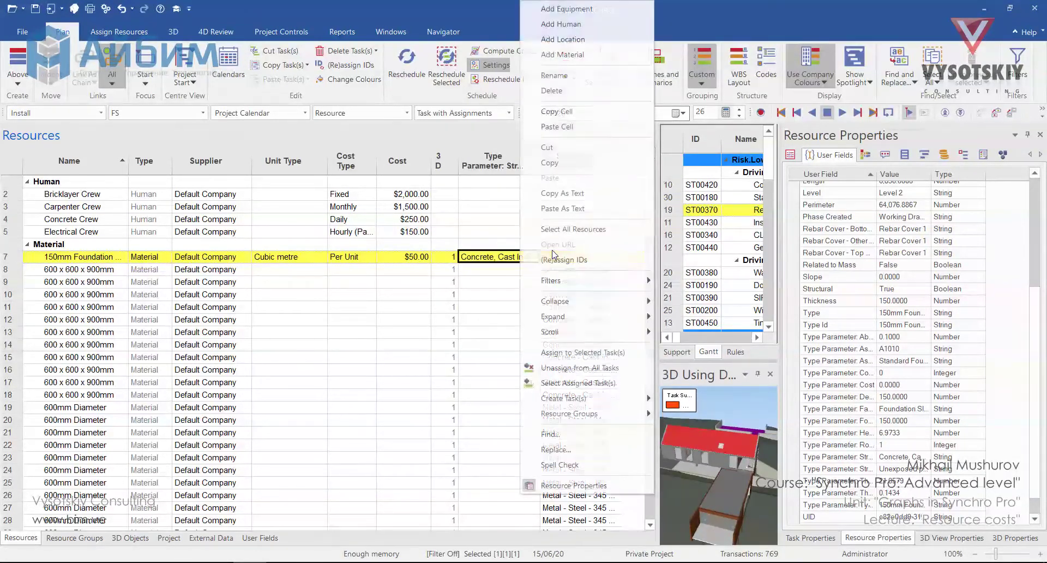
pyautogui.click(598, 285)
# Fill the slab's $50 cost, Per Unit cost type and Cubic metre unit down the filtered resources, and clear the filter.
pyautogui.click(421, 199)
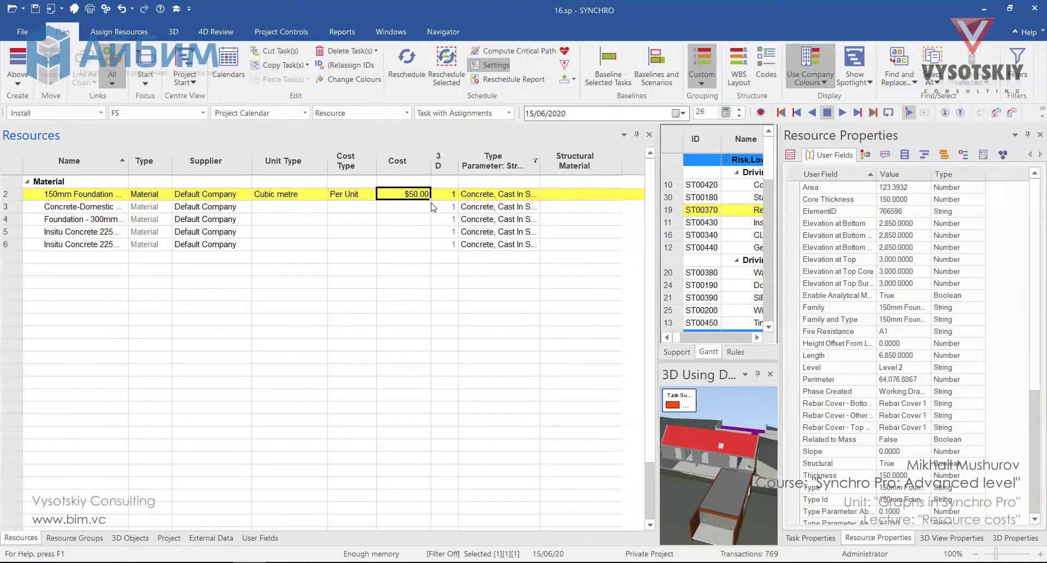
pyautogui.moveTo(431, 203); pyautogui.dragTo(432, 250)
pyautogui.press('Left')
pyautogui.press('Left')
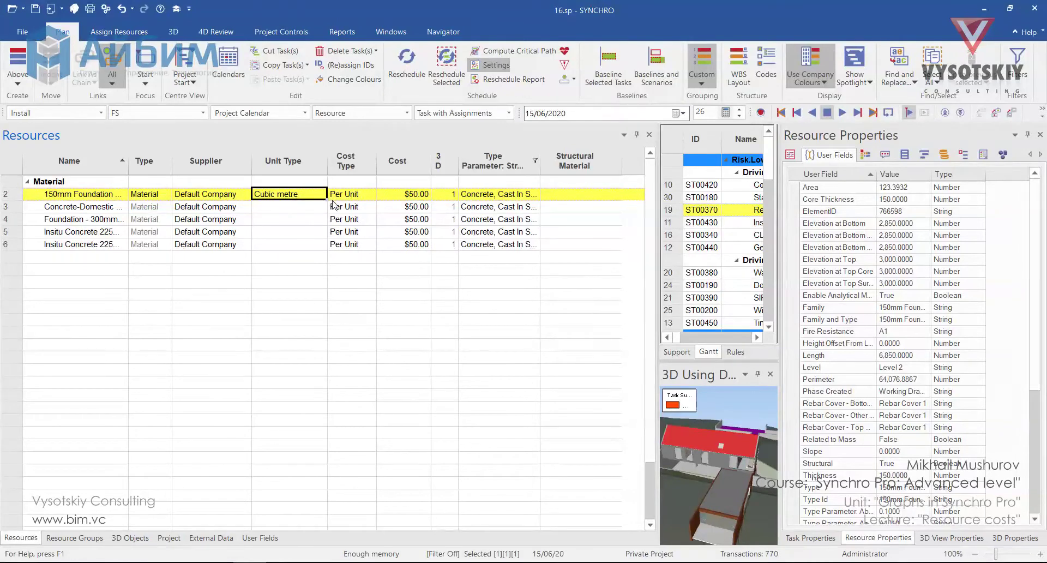
pyautogui.moveTo(328, 201); pyautogui.dragTo(336, 240)
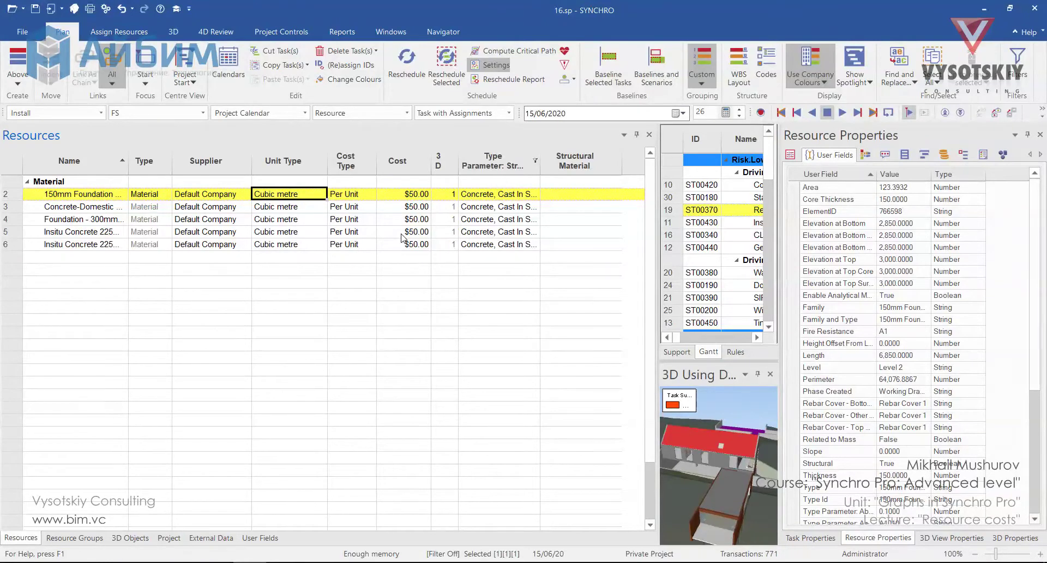
pyautogui.rightClick(485, 153)
pyautogui.click(537, 266)
# Copy all material resources as text and paste them into a blank Excel workbook.
pyautogui.click(82, 257)
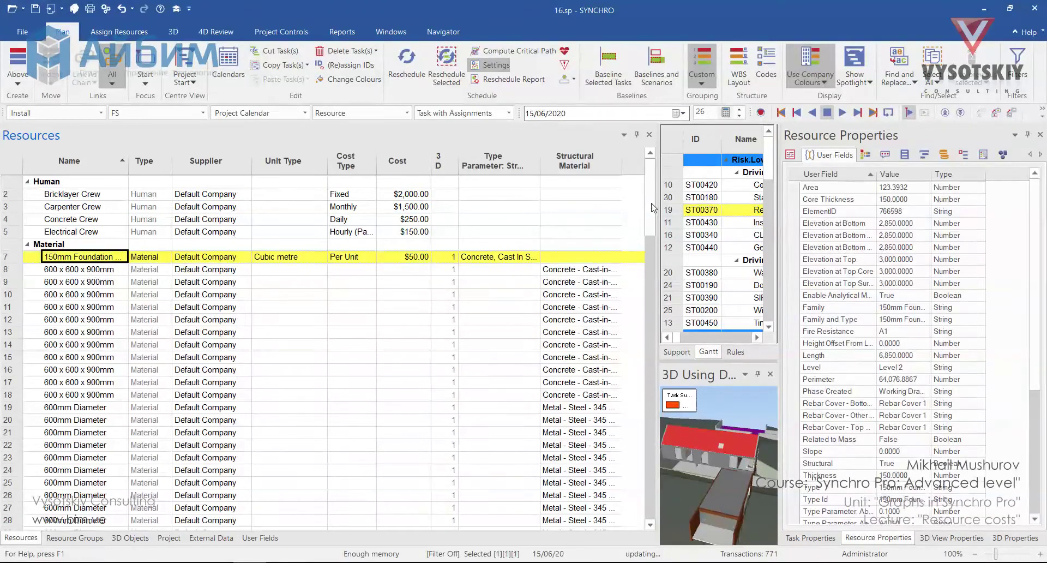
pyautogui.scroll(-20, 188, 438)
pyautogui.hotkey('ctrl', 'a')
pyautogui.rightClick(133, 196)
pyautogui.click(164, 199)
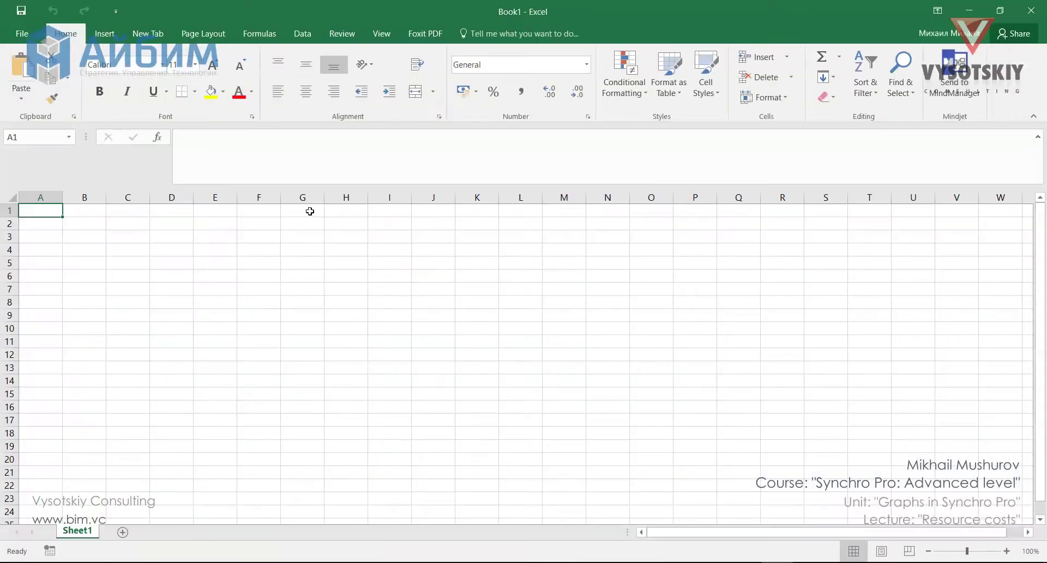
pyautogui.hotkey('ctrl', 'v')
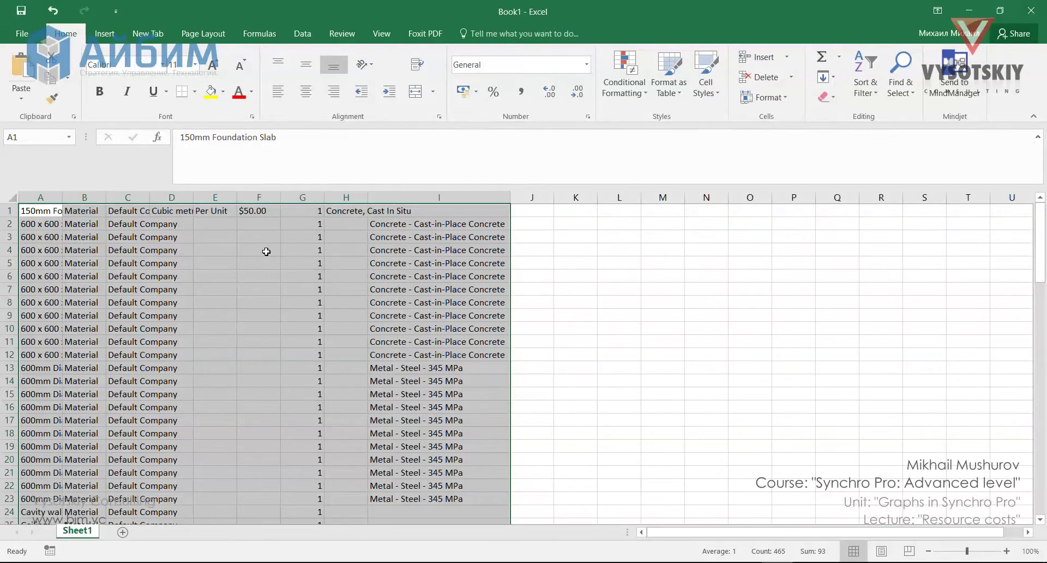
# Widen column H and filter it to show only Concrete - Cast In Situ and Concrete, Cast In Situ.
pyautogui.click(346, 197)
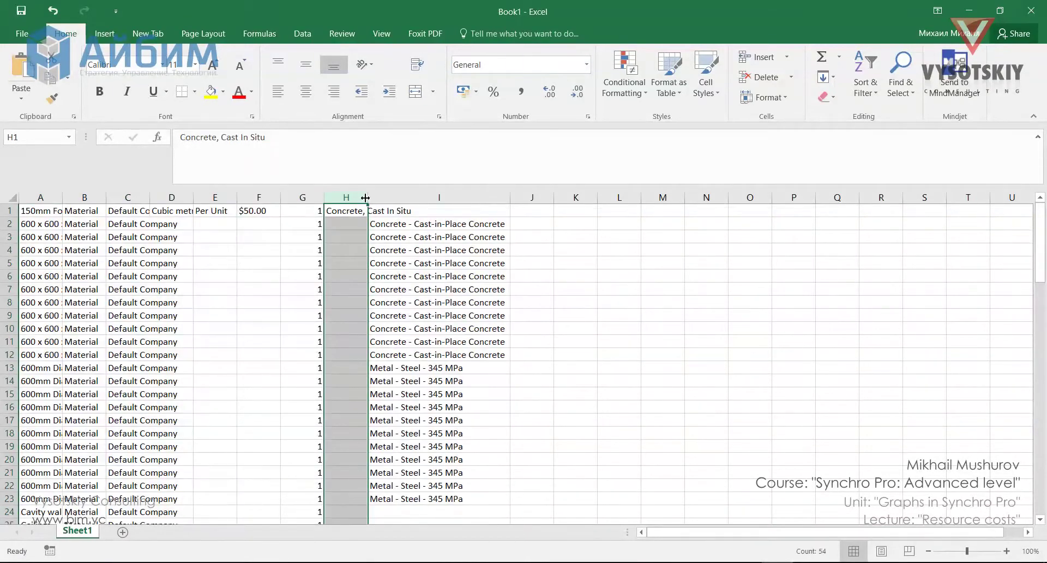
pyautogui.moveTo(368, 196); pyautogui.dragTo(515, 197)
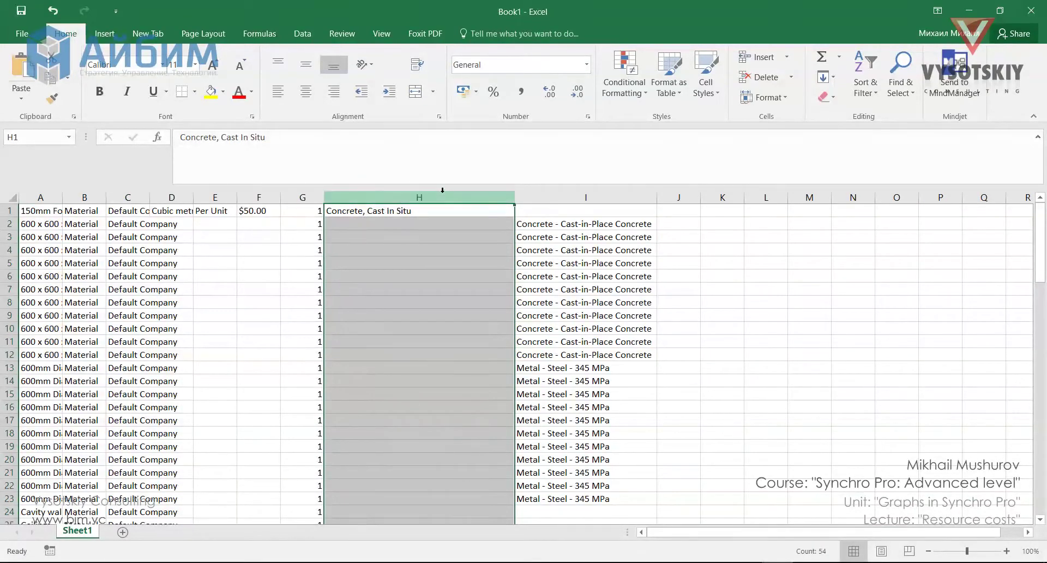
pyautogui.click(866, 85)
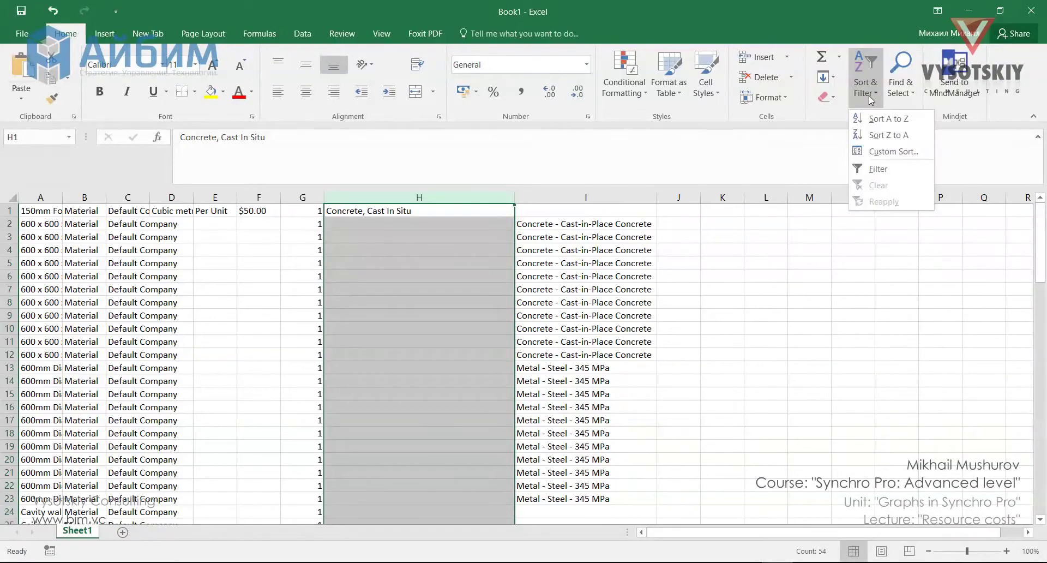
pyautogui.click(888, 168)
pyautogui.click(508, 210)
pyautogui.click(391, 342)
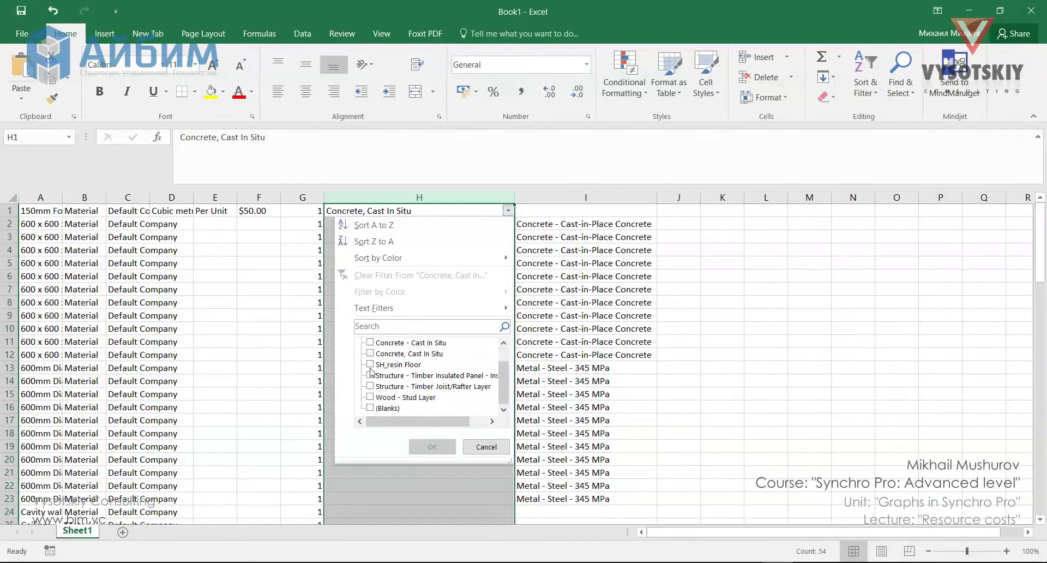
pyautogui.click(403, 375)
pyautogui.click(404, 364)
pyautogui.click(432, 447)
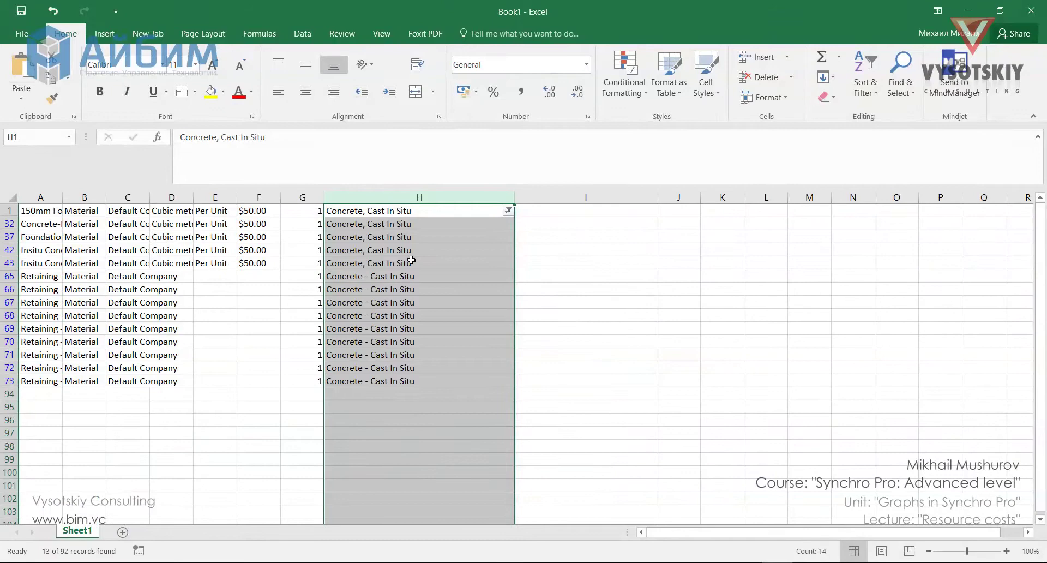
# Widen column A and auto-fit the widths of columns C to F.
pyautogui.moveTo(62, 199); pyautogui.dragTo(107, 199)
pyautogui.click(229, 262)
pyautogui.moveTo(174, 197); pyautogui.dragTo(306, 198)
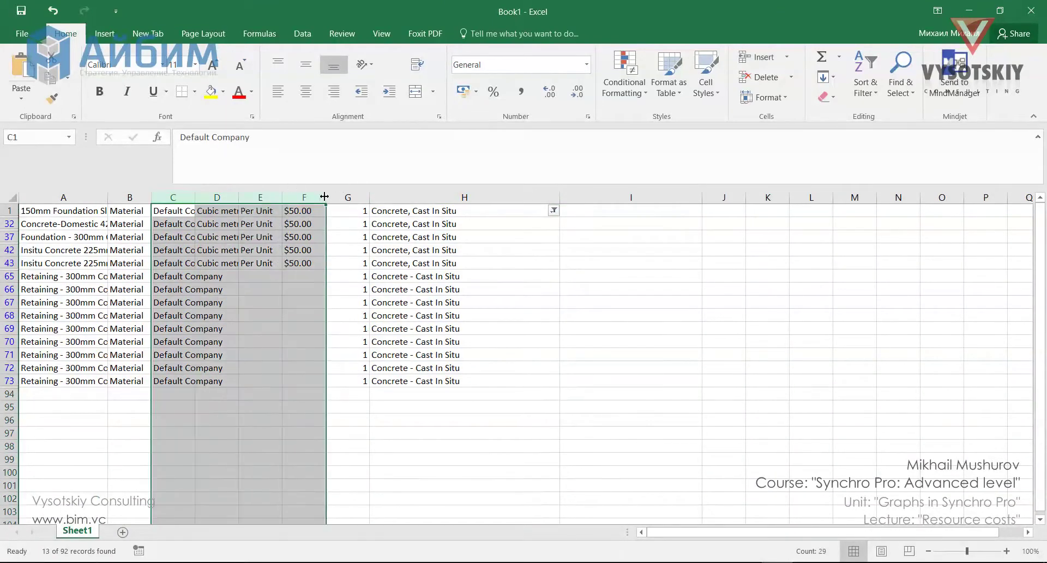
pyautogui.doubleClick(326, 198)
# Fill Cubic metre, Per Unit and $50.00 down columns D to F for the retaining wall rows, and clear the column H filter.
pyautogui.moveTo(252, 262); pyautogui.dragTo(345, 381)
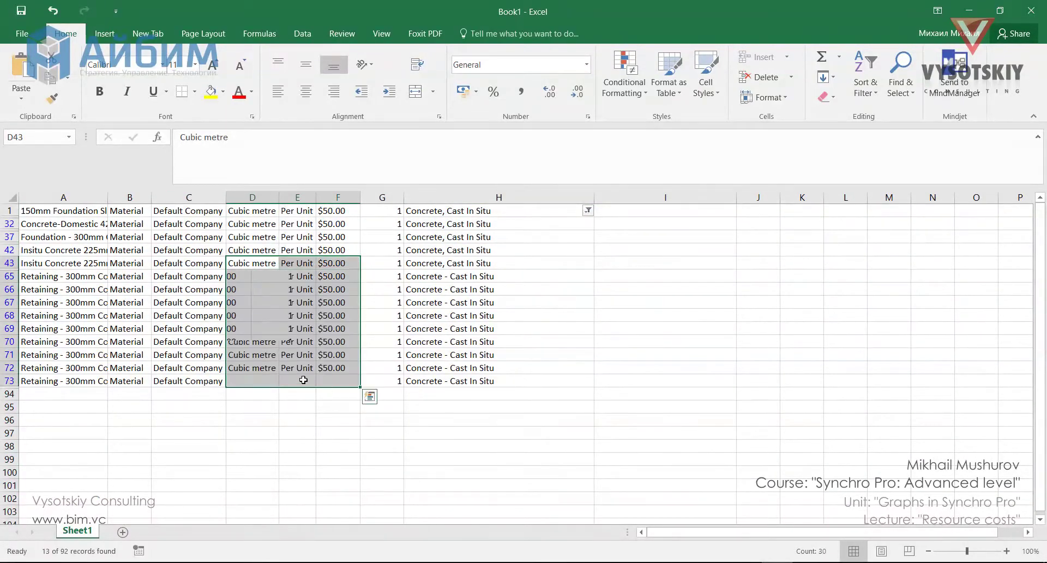
pyautogui.click(339, 394)
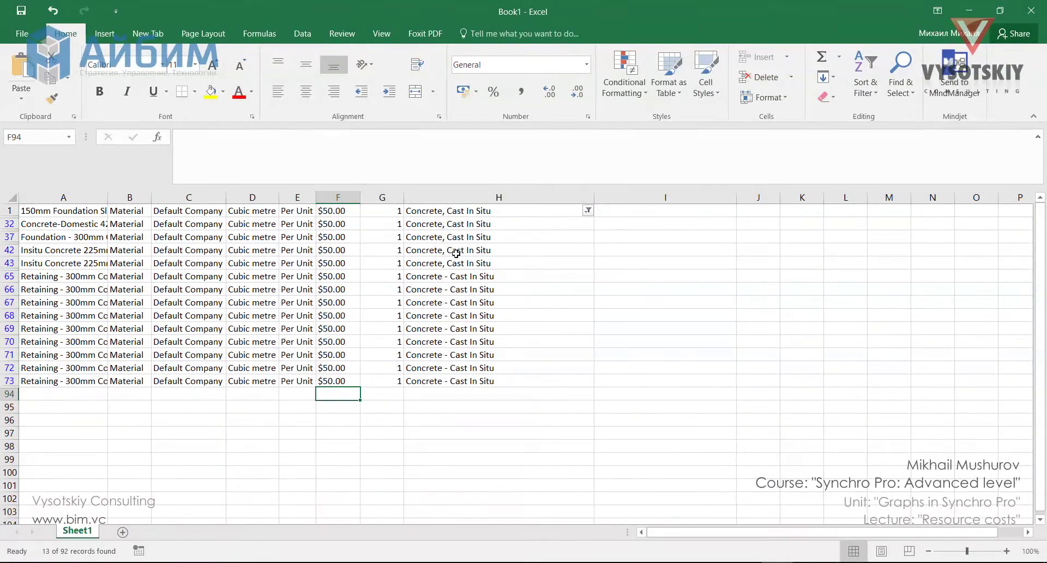
pyautogui.click(573, 197)
pyautogui.click(588, 211)
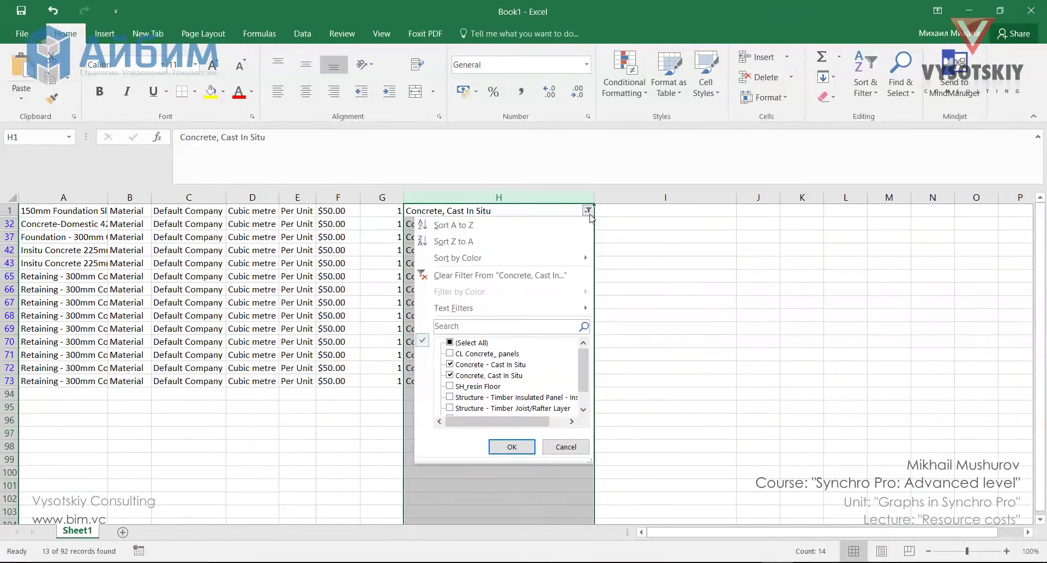
pyautogui.click(483, 276)
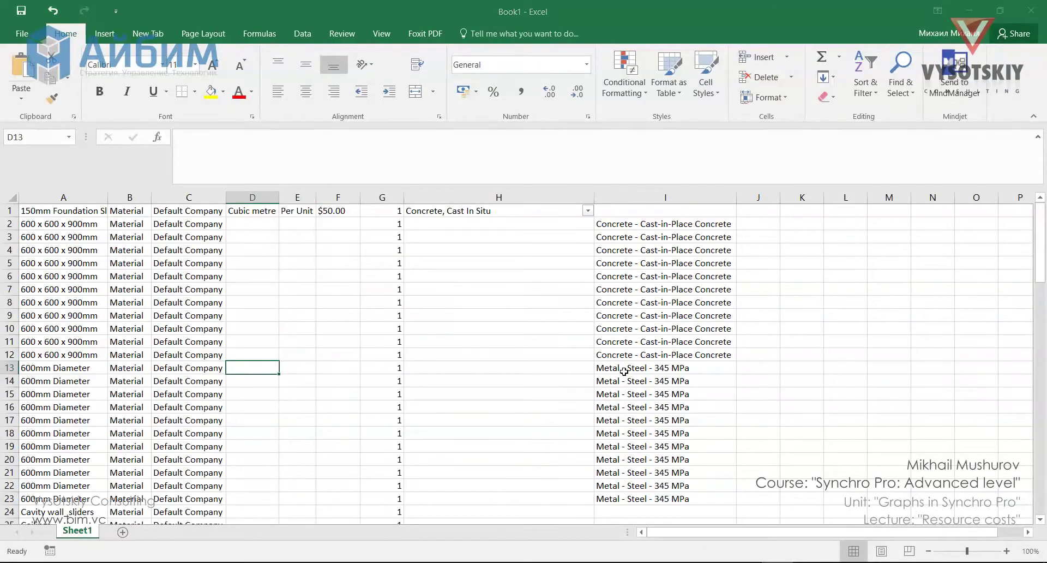
# Switch to SYNCHRO and check the available unit types for the first 600 x 600 x 900mm material resource.
pyautogui.hotkey('alt', 'Tab')
pyautogui.moveTo(650, 429); pyautogui.dragTo(657, 220)
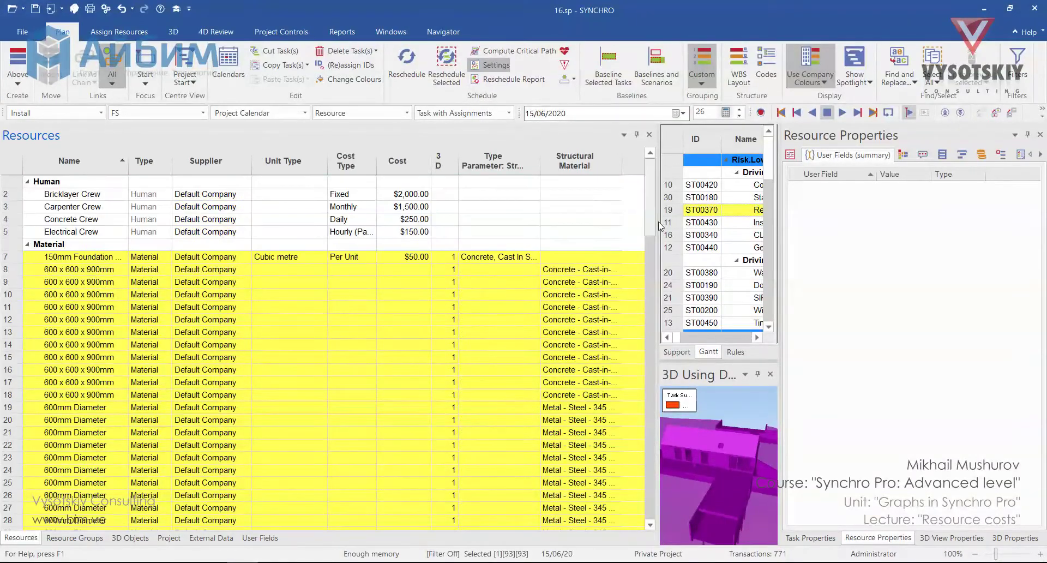
pyautogui.click(301, 265)
pyautogui.click(323, 269)
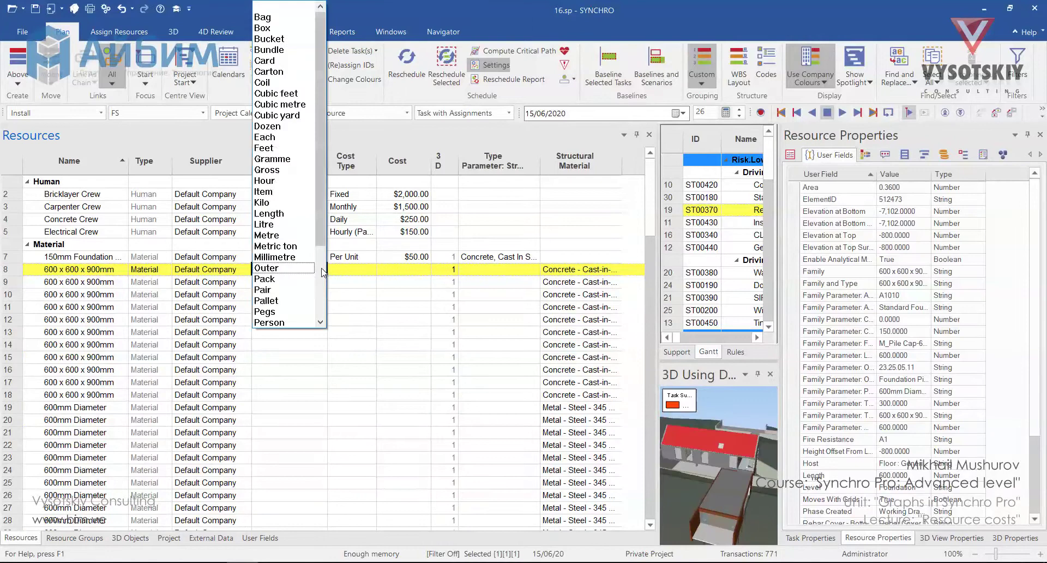
pyautogui.moveTo(320, 218); pyautogui.dragTo(310, 290)
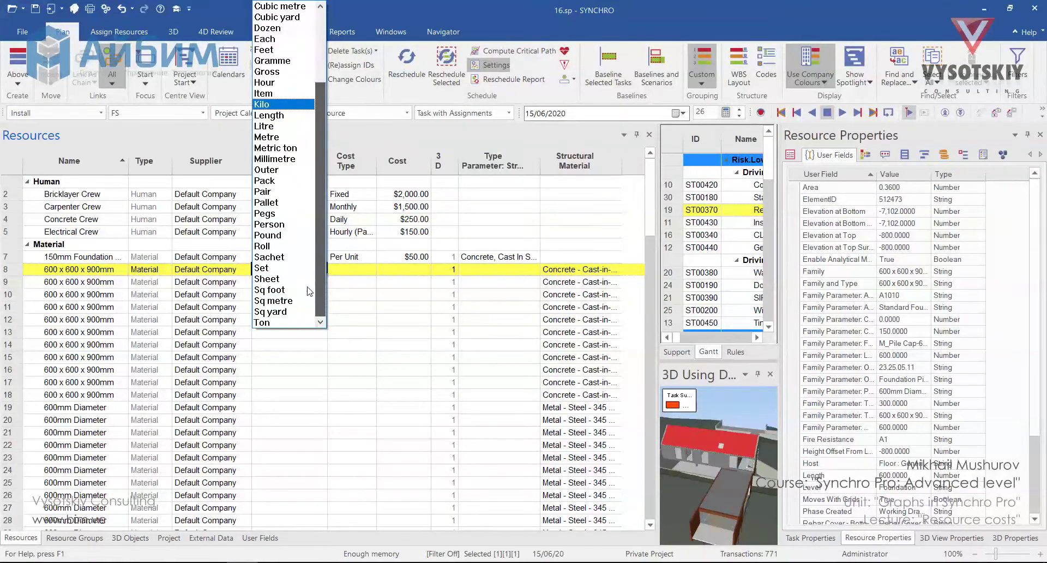
pyautogui.scroll(-3, 267, 327)
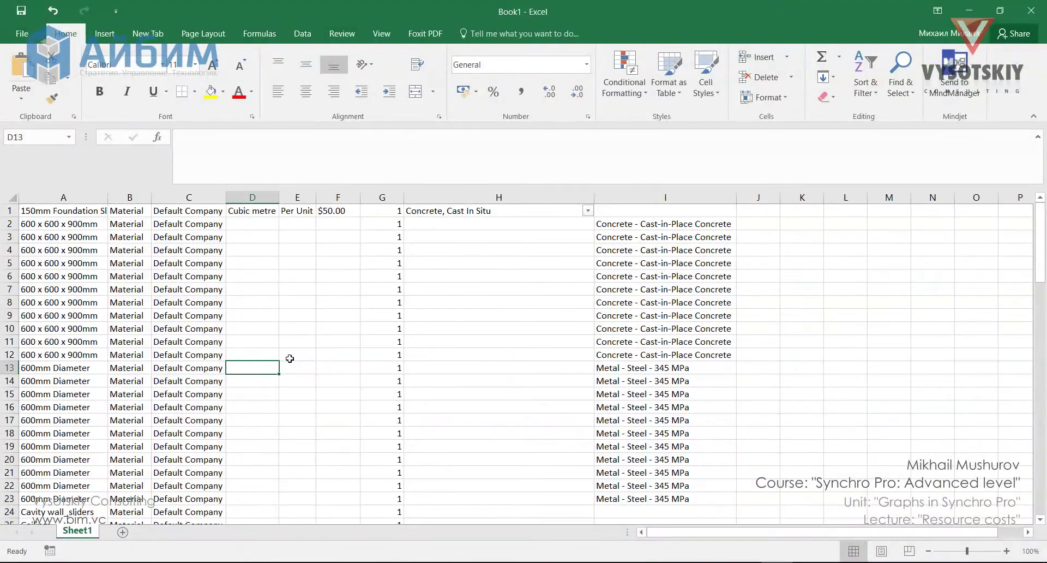
# Back in the Excel workbook, enter Ton, Per Unit and $1000 in cells D13 to F13 for the first 600mm Diameter row.
pyautogui.write('Ton')
pyautogui.press('Tab')
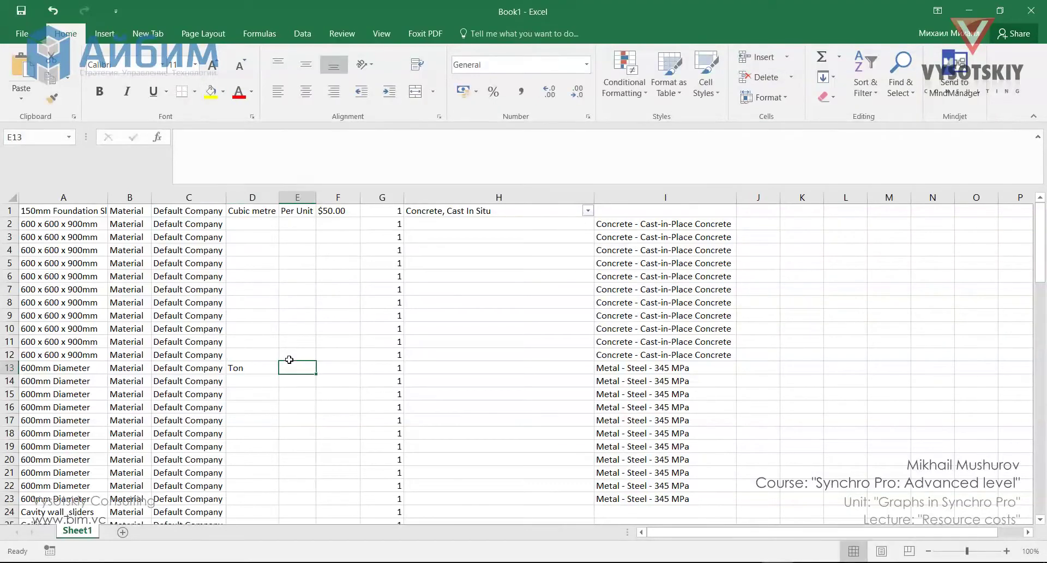
pyautogui.write('per')
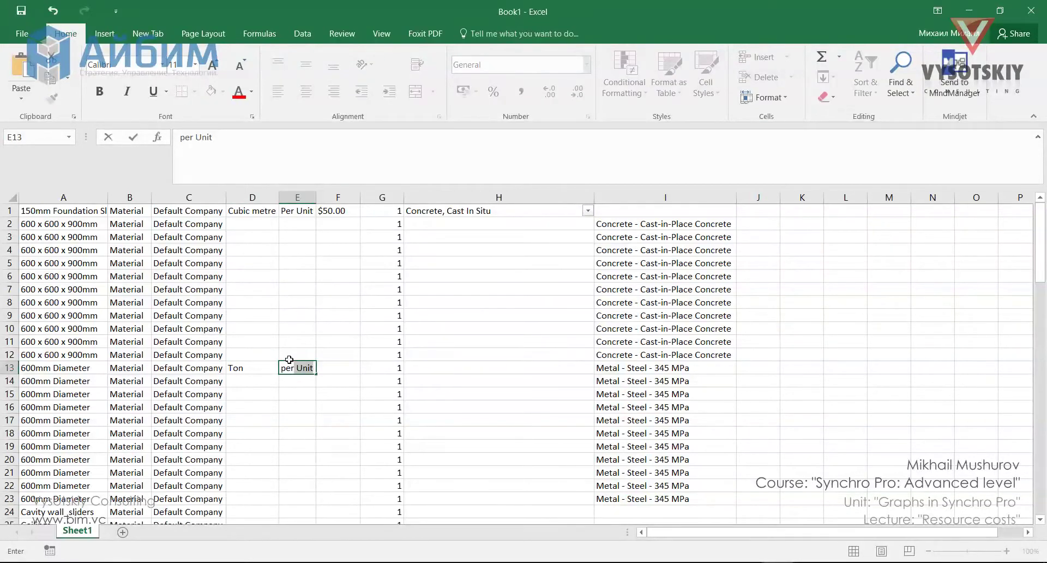
pyautogui.press('Tab')
pyautogui.write('100')
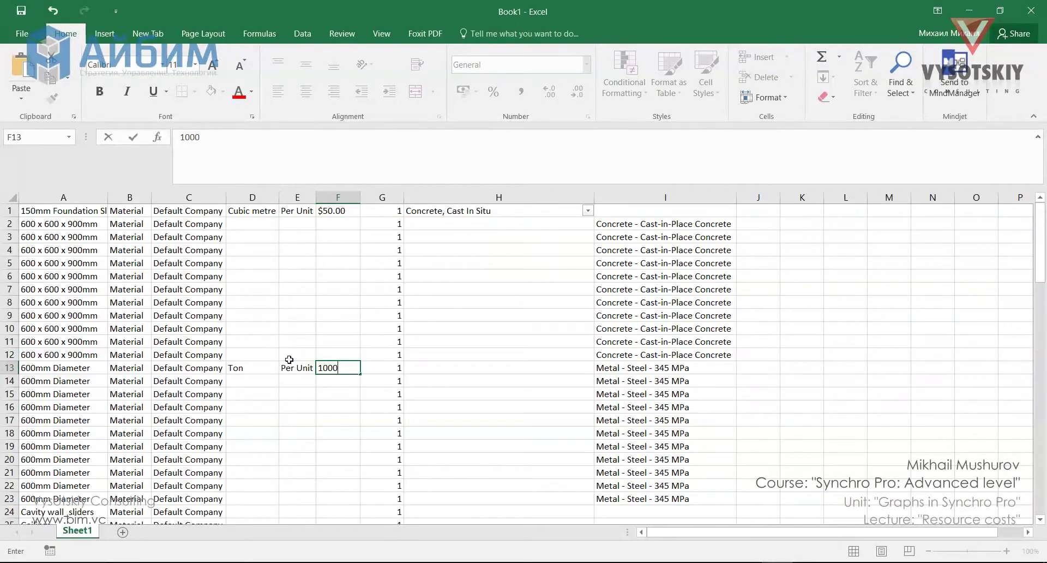
pyautogui.write('0')
pyautogui.click(282, 162)
pyautogui.press('Home')
pyautogui.write('$')
pyautogui.press('Return')
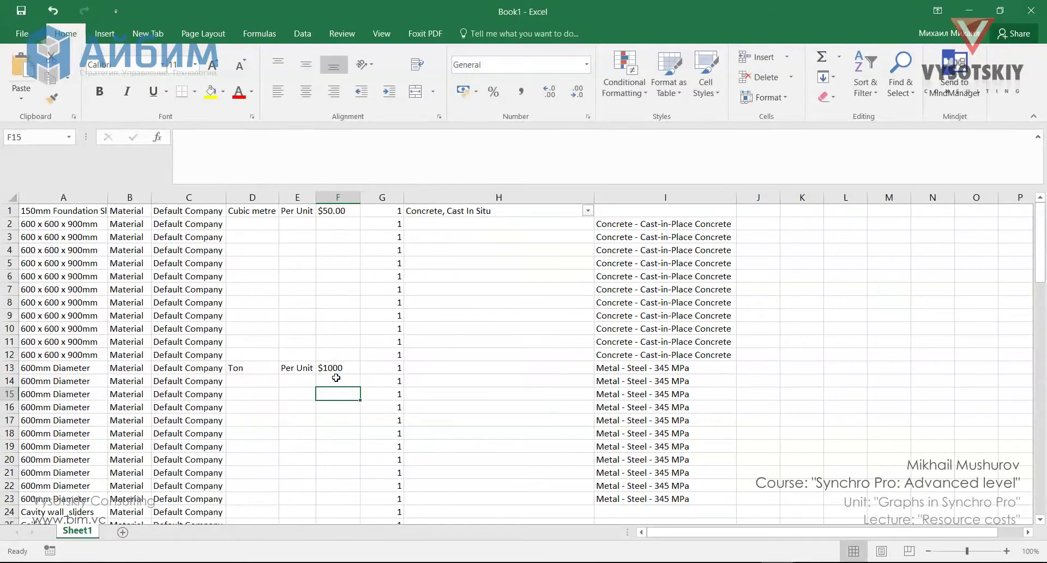
# Filter column I to Metal - Steel - 345 MPa and fill Ton, Per Unit and $1000 down columns D to F.
pyautogui.rightClick(627, 366)
pyautogui.moveTo(655, 255)
pyautogui.click(829, 289)
pyautogui.click(277, 224)
pyautogui.moveTo(282, 226); pyautogui.dragTo(349, 224)
pyautogui.moveTo(360, 230); pyautogui.dragTo(356, 362)
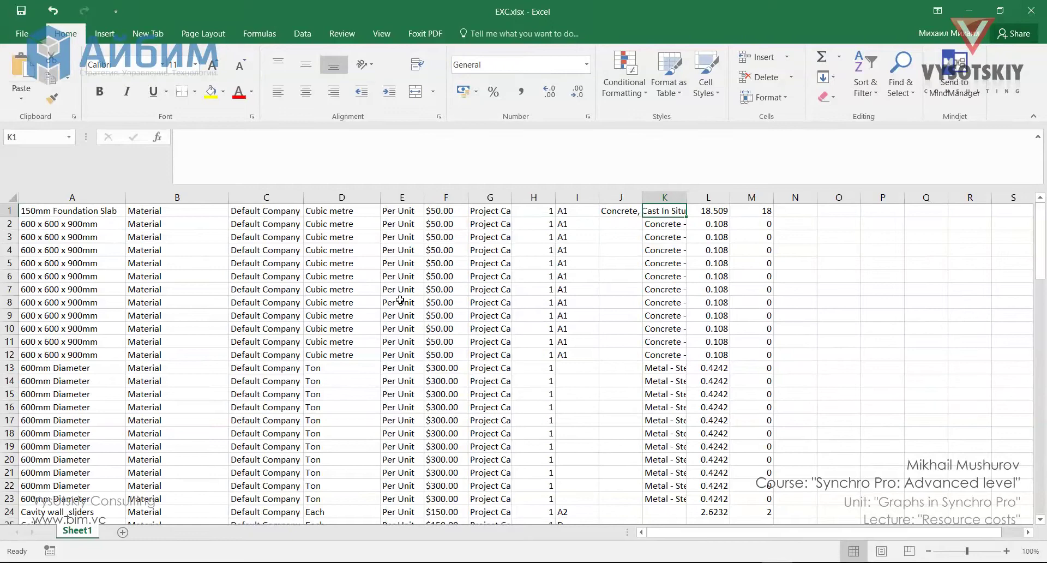
# In the EXC.xlsx workbook, copy the unit type, cost type and cost values in cells D1 to F93.
pyautogui.scroll(-2, 399, 300)
pyautogui.scroll(2, 400, 300)
pyautogui.hotkey('ctrl', 'z')
pyautogui.click(401, 240)
pyautogui.click(349, 210)
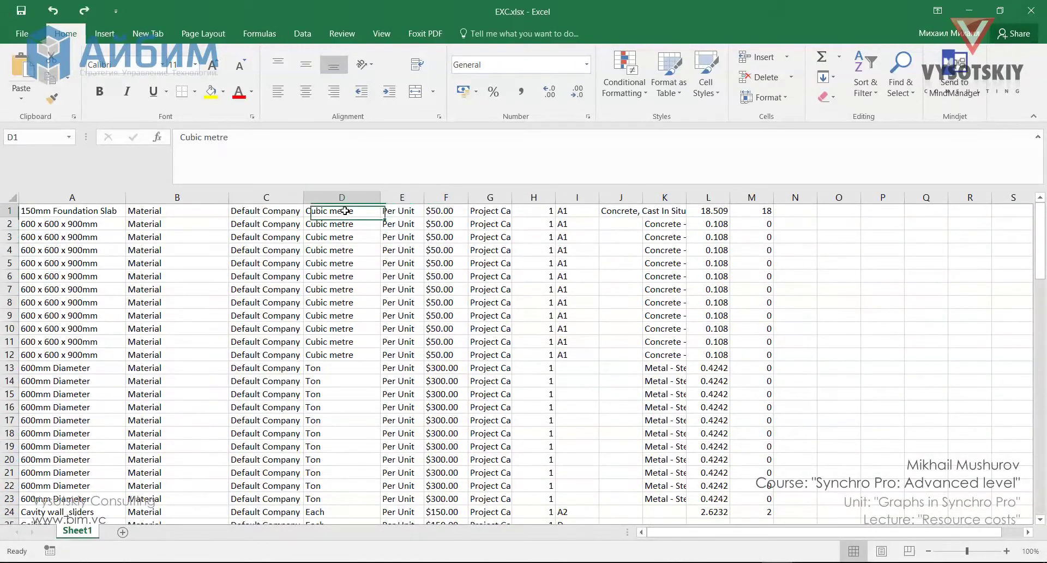
pyautogui.keyDown('shift'); pyautogui.click(448, 207); pyautogui.keyUp('shift')
pyautogui.scroll(-20, 427, 322)
pyautogui.scroll(4, 427, 324)
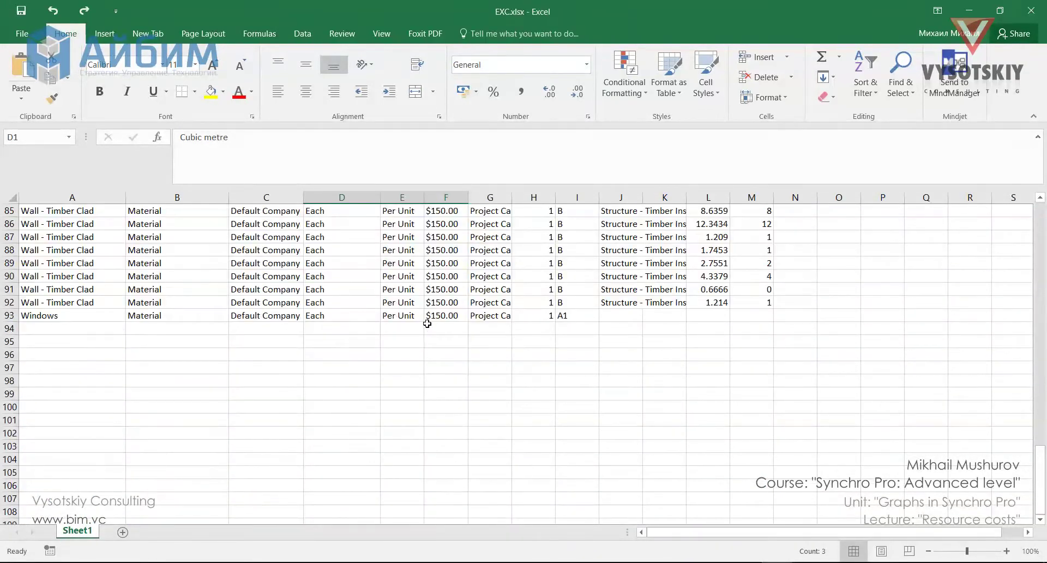
pyautogui.keyDown('shift'); pyautogui.click(433, 319); pyautogui.keyUp('shift')
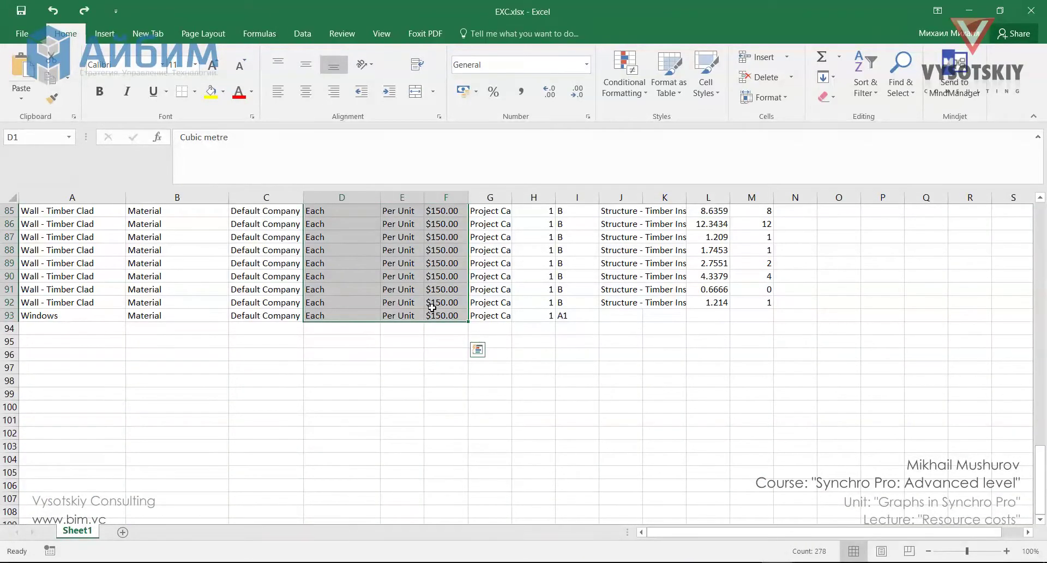
pyautogui.hotkey('ctrl', 'c')
# Switch to SYNCHRO, select all material resources and paste the copied values as text starting at the 150mm Foundation row's Unit Type.
pyautogui.hotkey('alt', 'Tab')
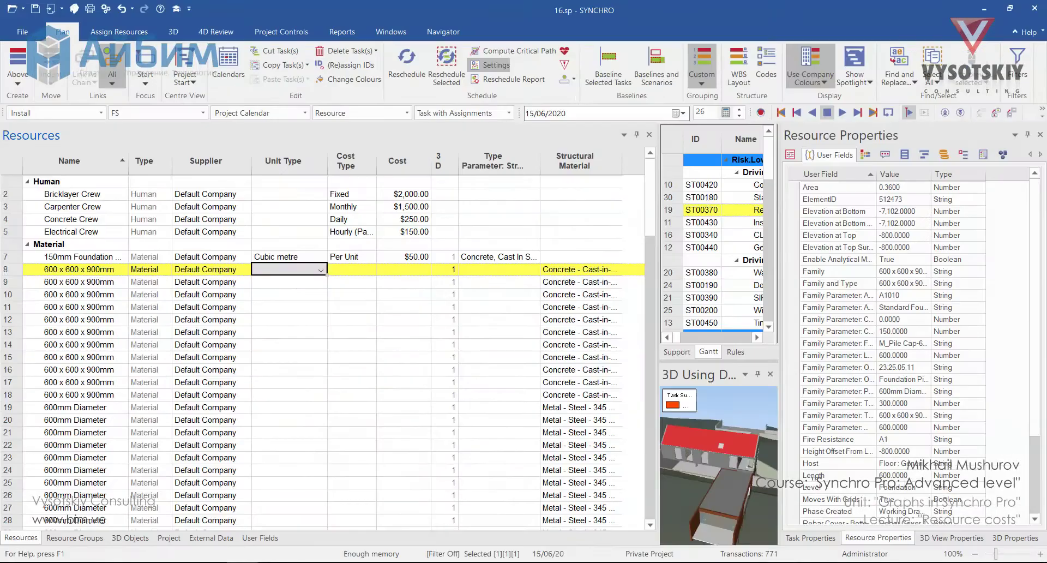
pyautogui.click(107, 258)
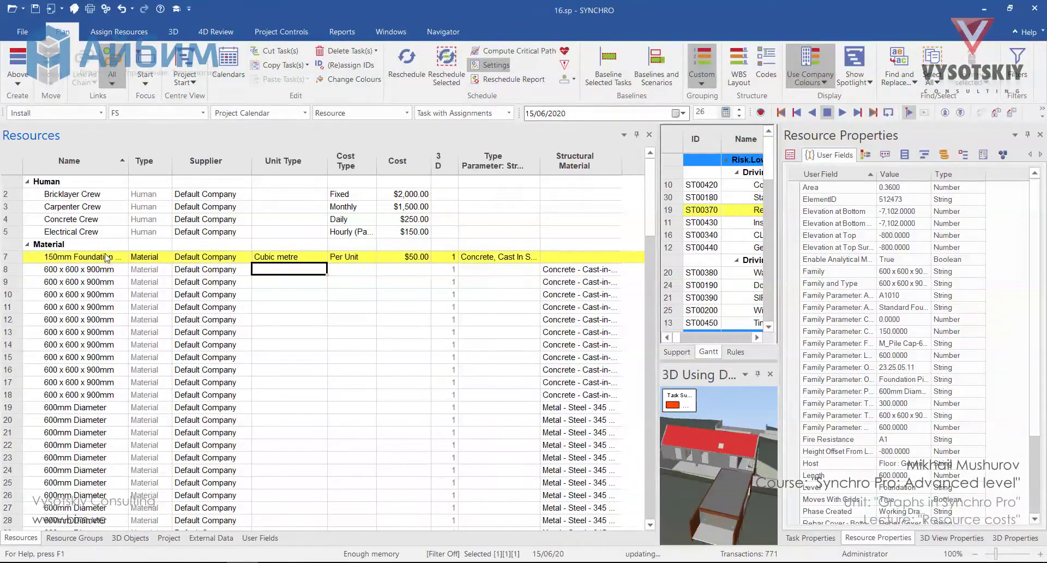
pyautogui.scroll(-2, 140, 346)
pyautogui.scroll(-20, 140, 347)
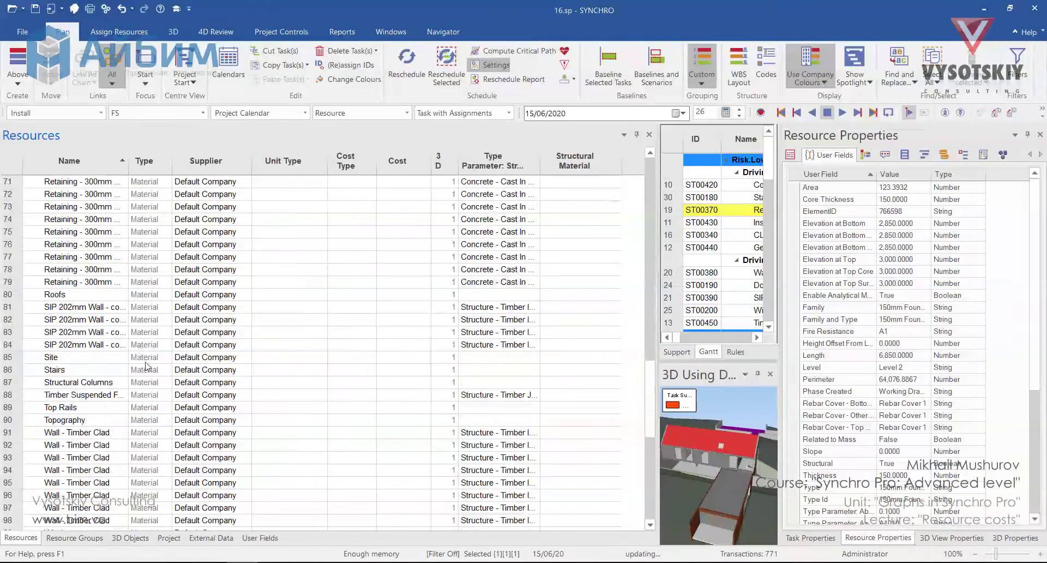
pyautogui.keyDown('shift'); pyautogui.click(107, 306); pyautogui.keyUp('shift')
pyautogui.moveTo(651, 428); pyautogui.dragTo(653, 167)
pyautogui.click(299, 259)
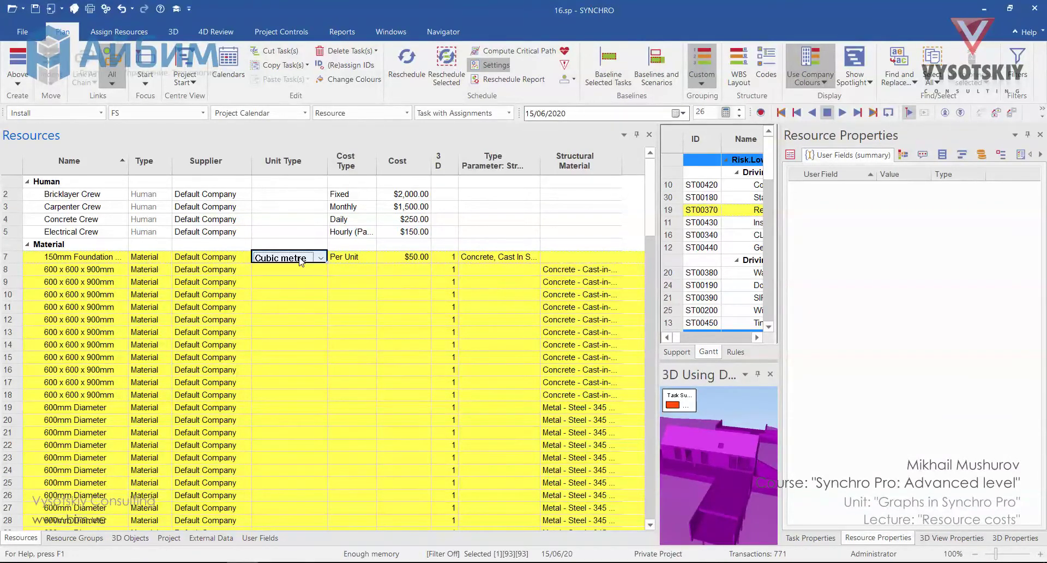
pyautogui.rightClick(300, 259)
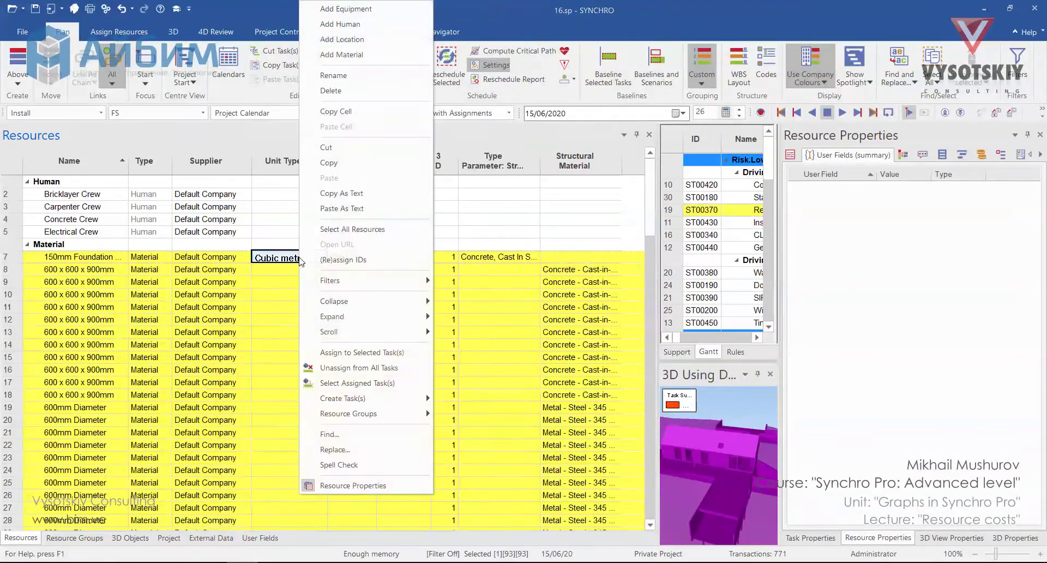
pyautogui.click(332, 209)
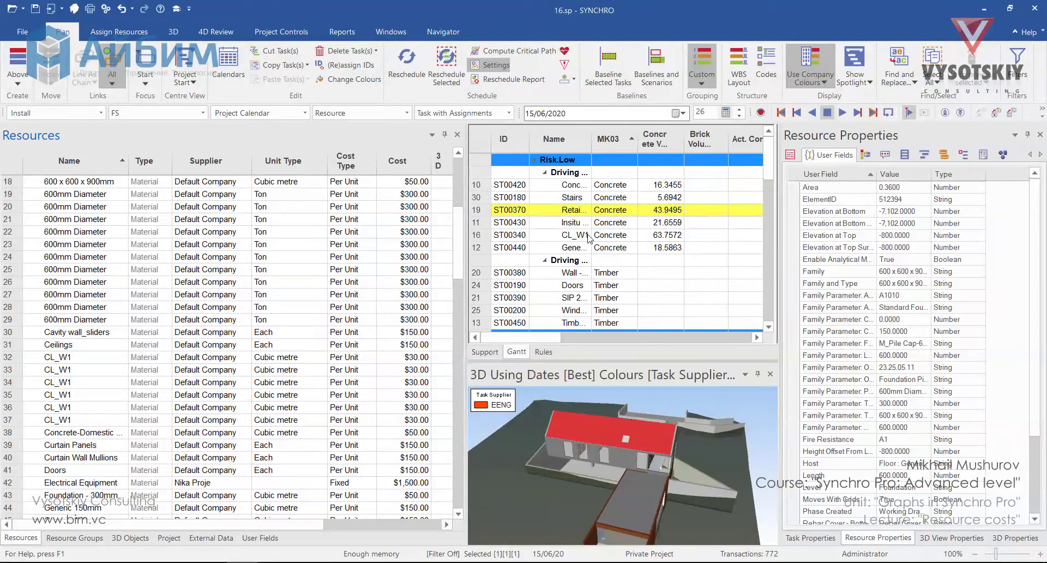
# Show the resources assigned to the CL_W1 task and check the planned units of its individual wall materials.
pyautogui.click(588, 236)
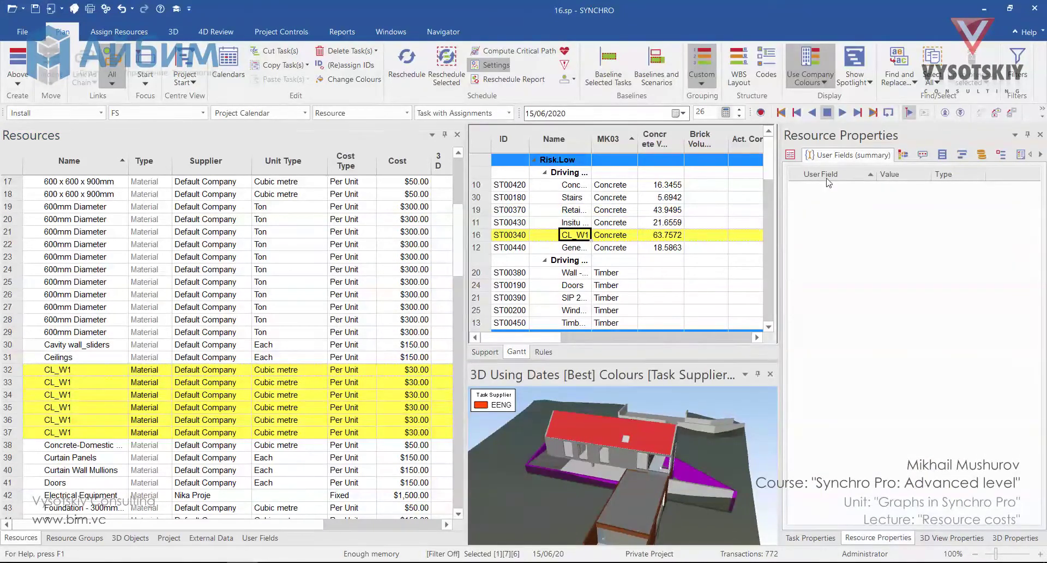
pyautogui.click(810, 537)
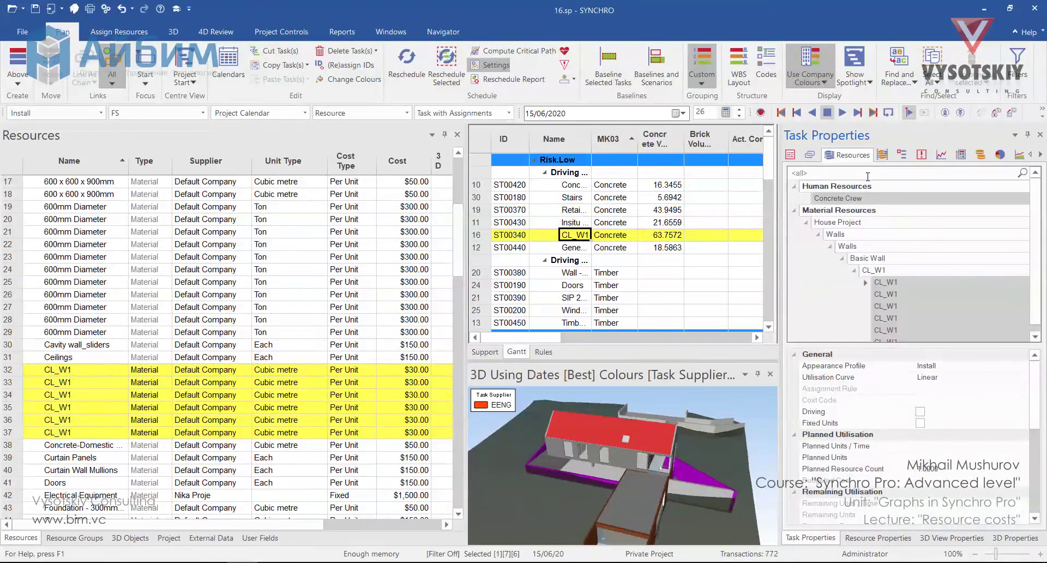
pyautogui.click(895, 282)
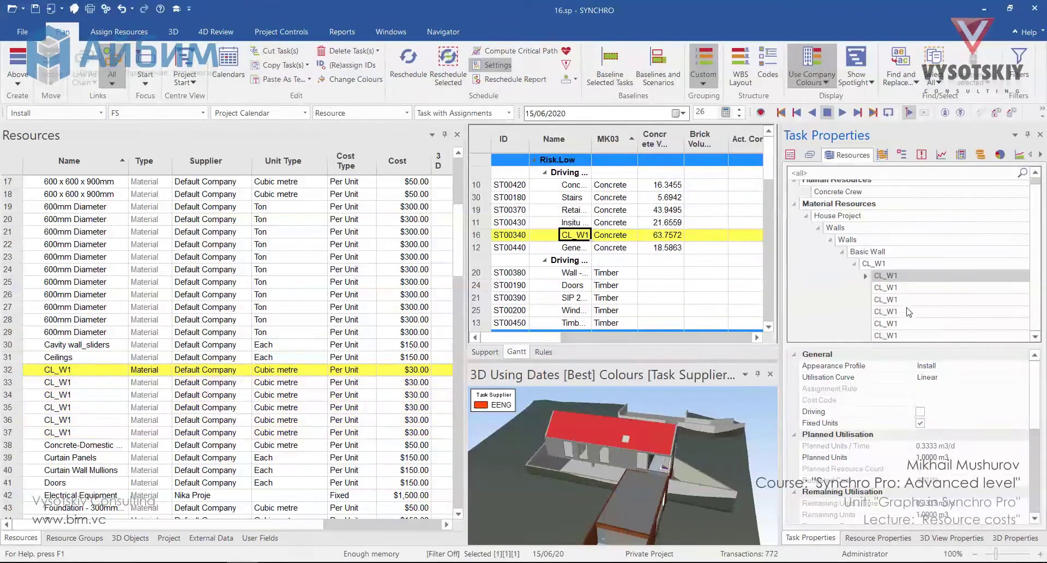
pyautogui.click(911, 288)
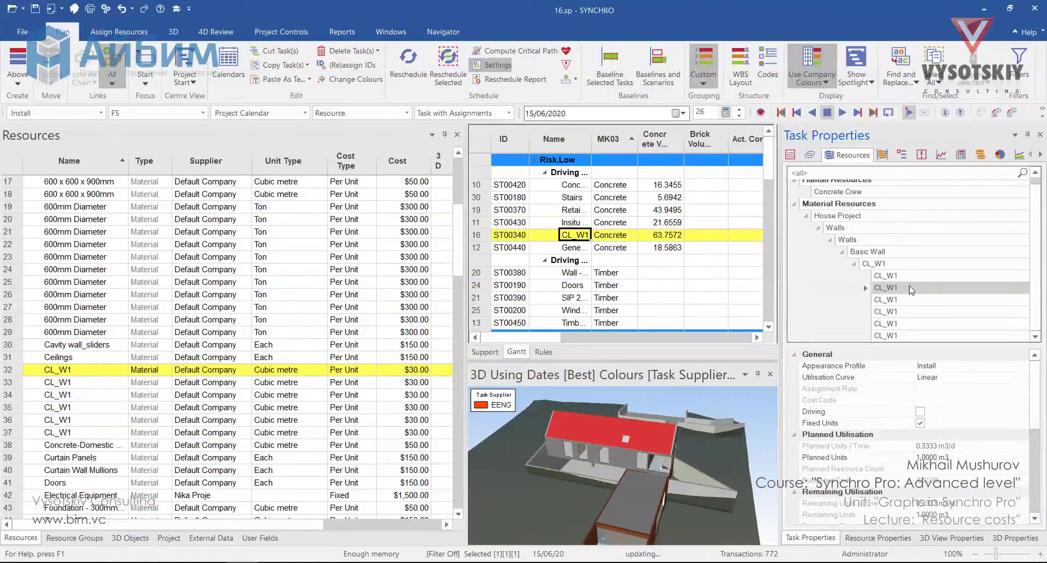
pyautogui.click(916, 300)
pyautogui.click(919, 314)
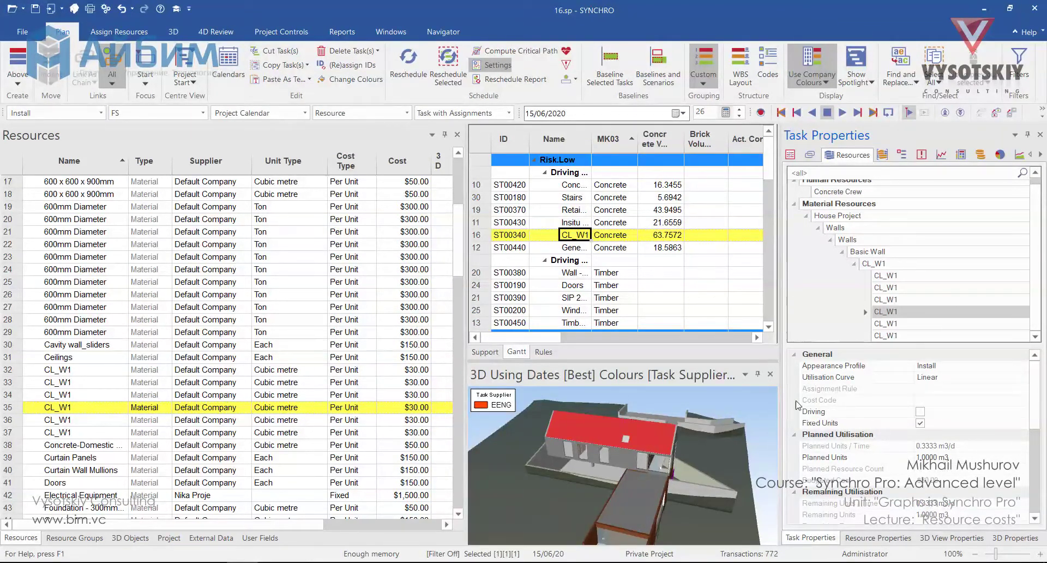
# Add the Volume column to the Resources table and place it between Supplier and Unit Type.
pyautogui.rightClick(391, 173)
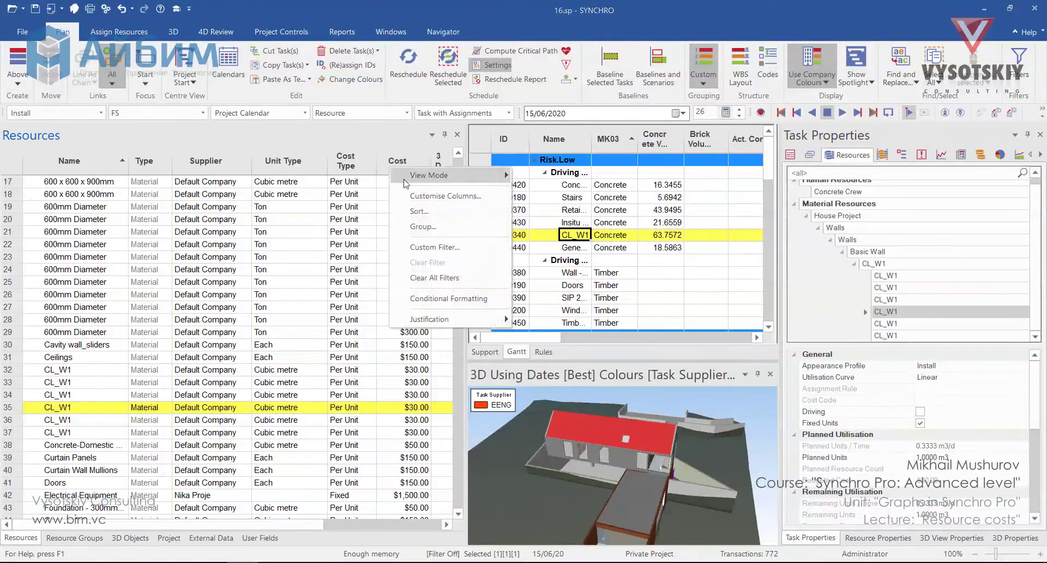
pyautogui.click(418, 199)
pyautogui.write('volu')
pyautogui.doubleClick(455, 239)
pyautogui.click(627, 201)
pyautogui.click(628, 201)
pyautogui.click(628, 201)
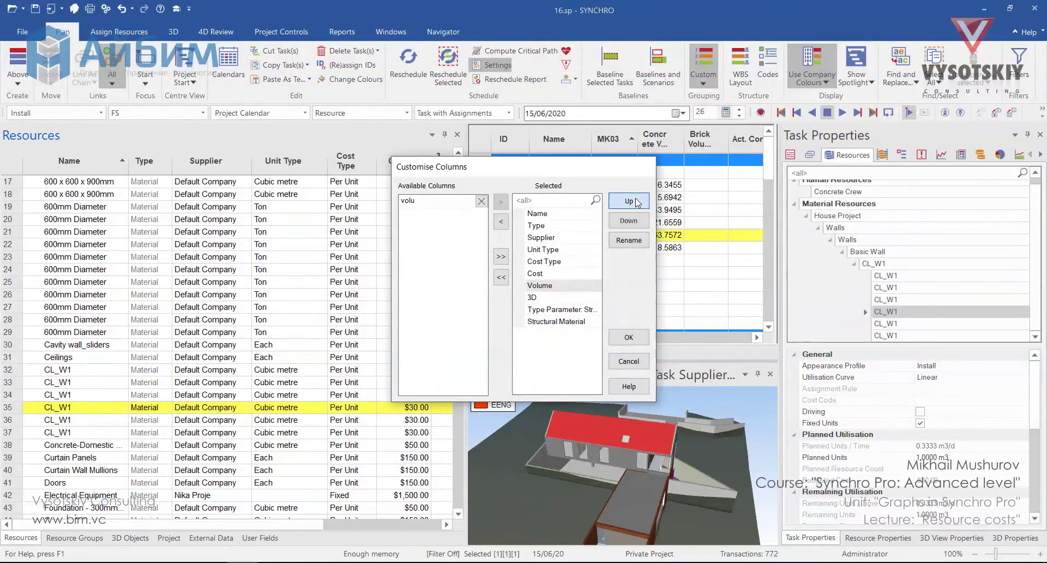
pyautogui.click(627, 201)
pyautogui.click(628, 201)
pyautogui.click(628, 201)
pyautogui.click(622, 338)
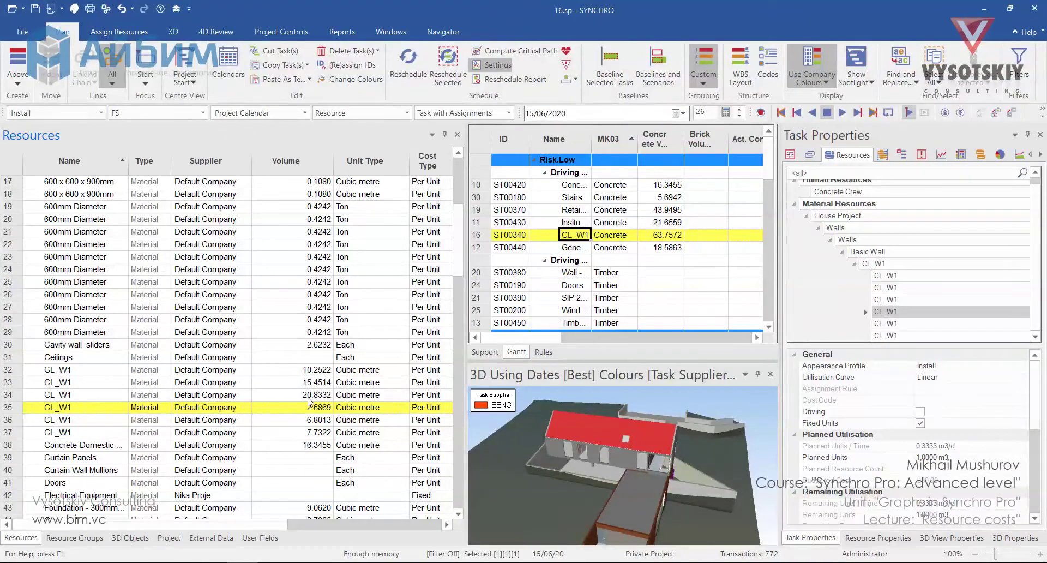
# Set the Planned Units of the first CL_W1 wall resource to its volume, 10.2522 m3.
pyautogui.click(310, 371)
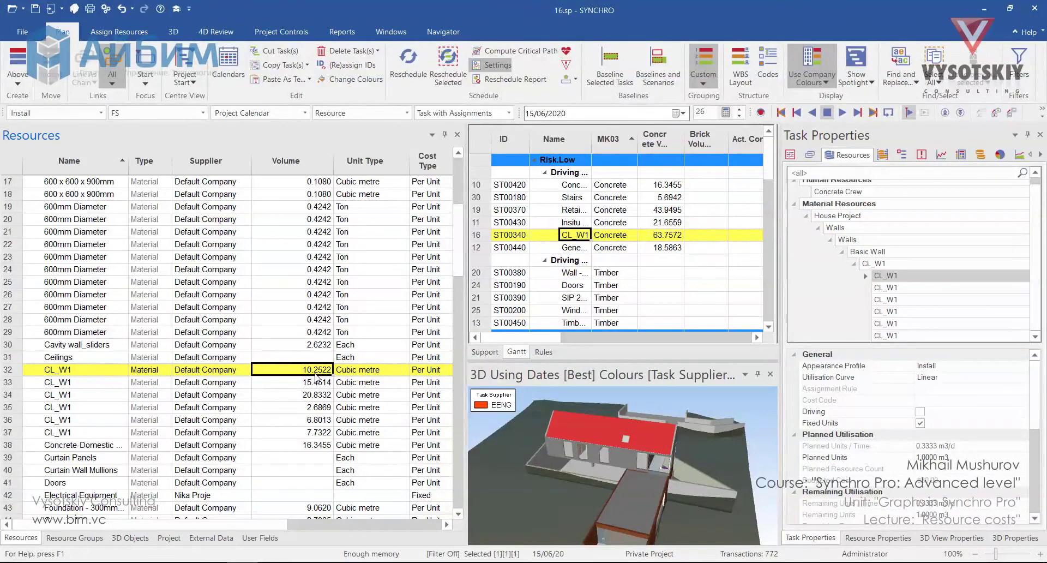
pyautogui.click(954, 458)
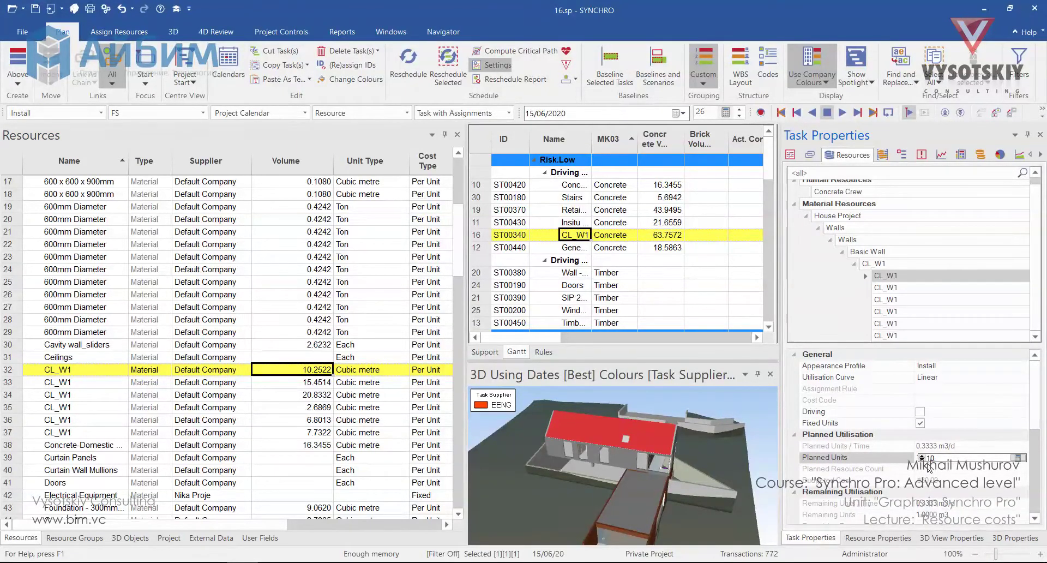
pyautogui.write('10.2522')
pyautogui.press('Return')
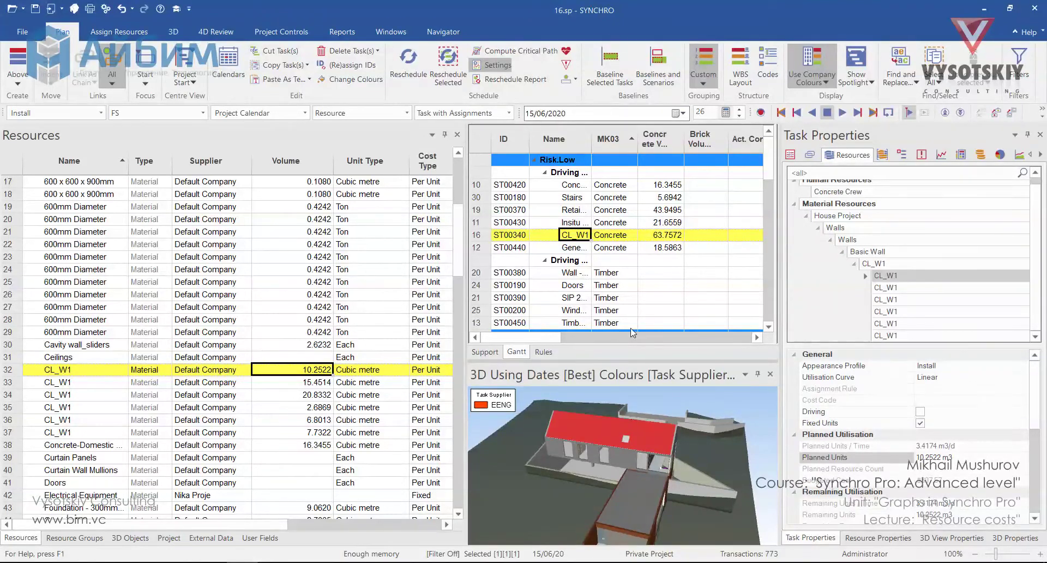
# Filter the Gantt tasks to those whose MK03 value is Concrete and select only the visible tasks.
pyautogui.click(623, 235)
pyautogui.rightClick(623, 235)
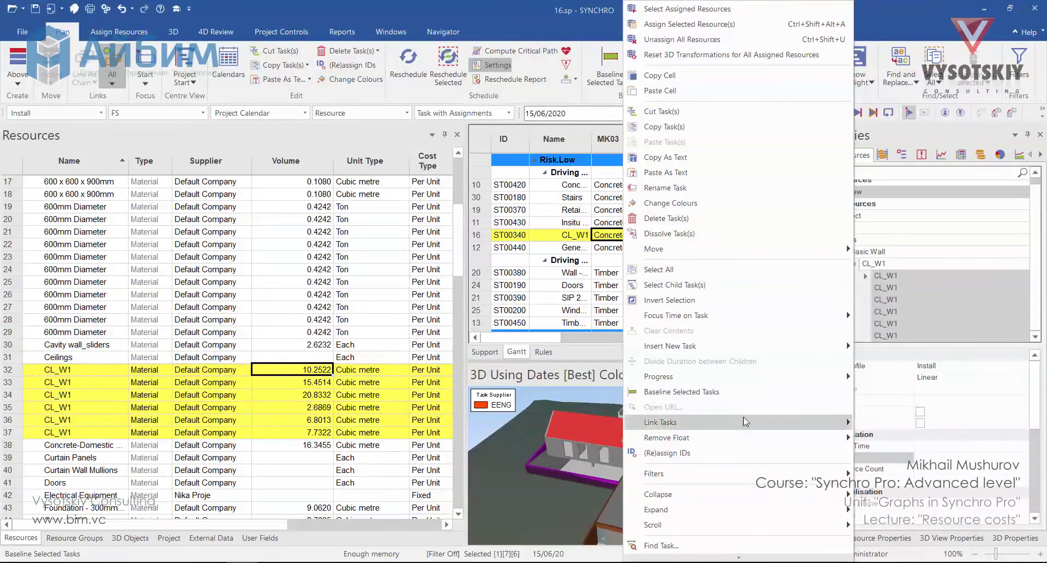
pyautogui.moveTo(840, 473)
pyautogui.click(893, 478)
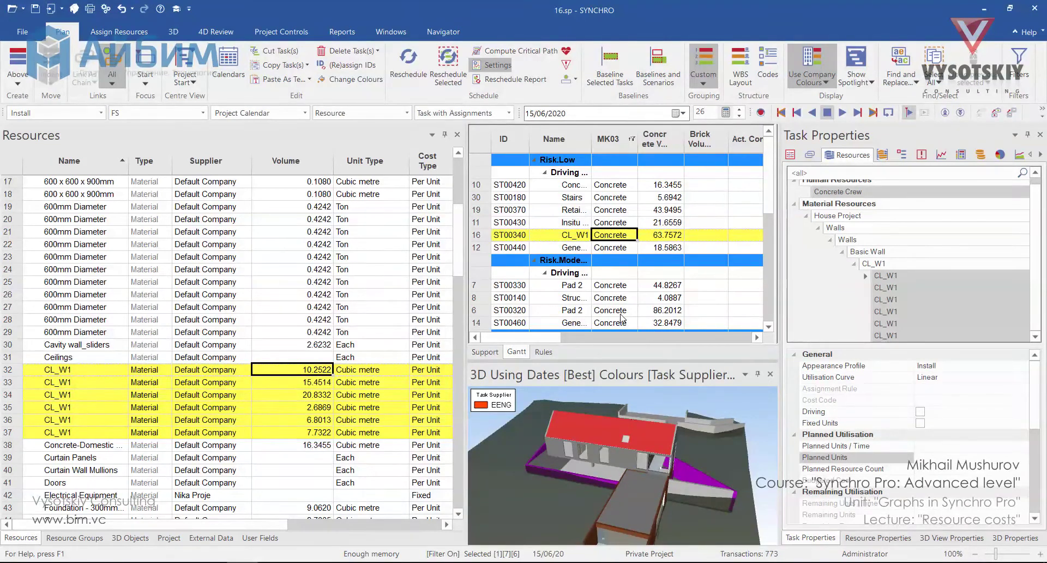
pyautogui.hotkey('ctrl', 'a')
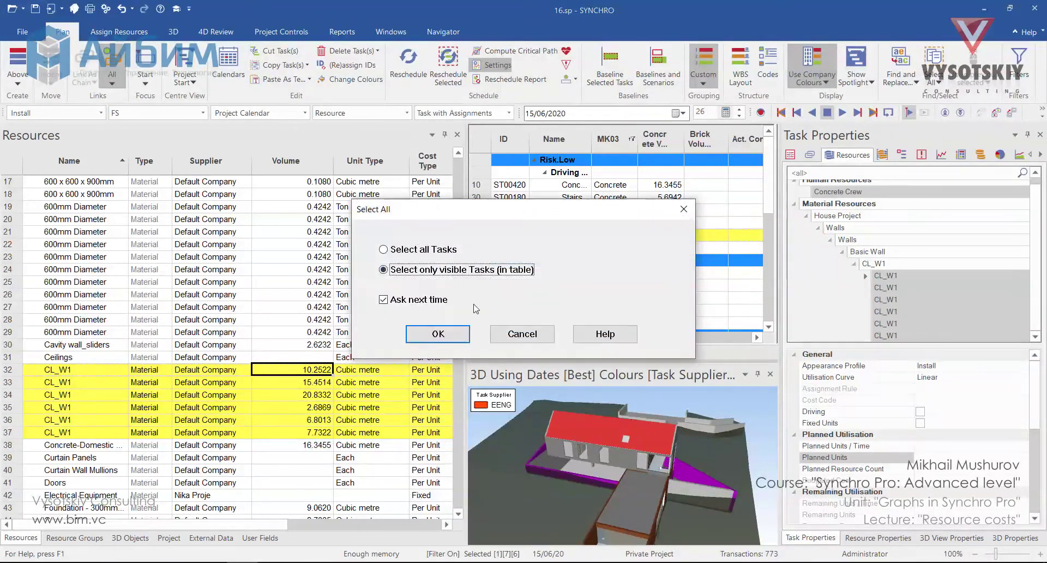
pyautogui.click(437, 333)
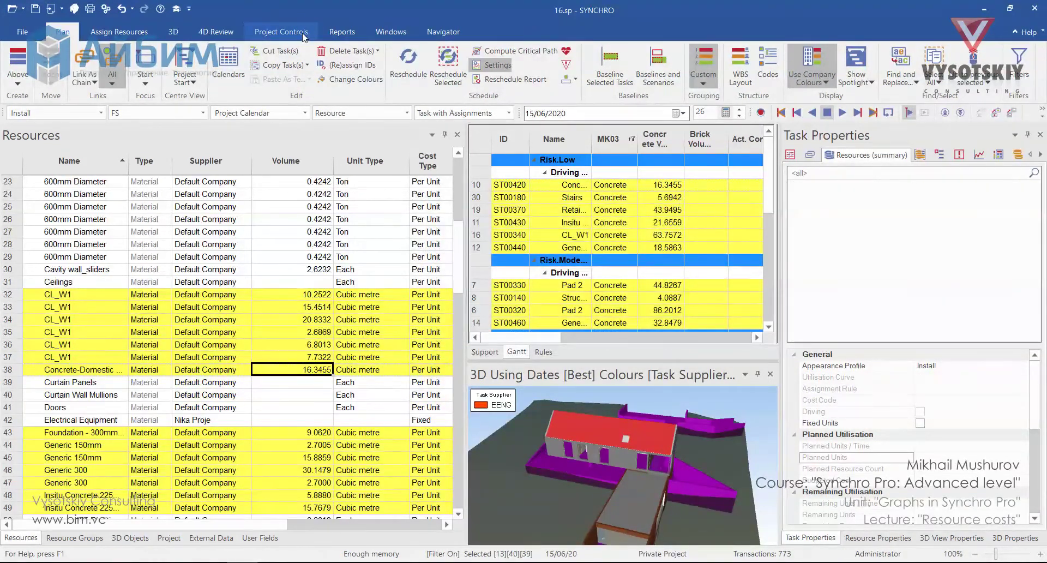
# Create a new script in the Script Interpreter and name it "Assign planed work".
pyautogui.click(281, 31)
pyautogui.click(18, 65)
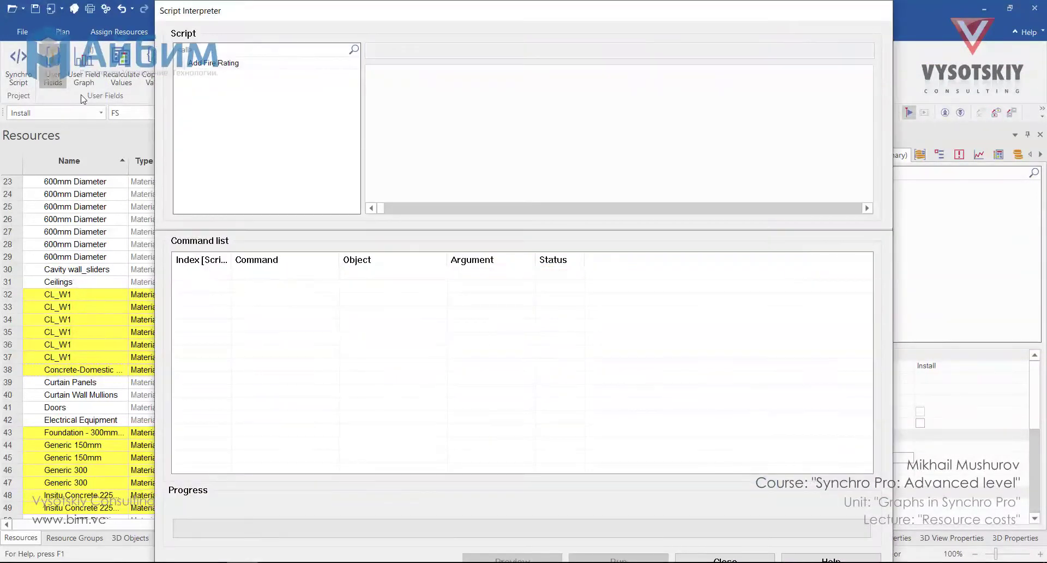
pyautogui.rightClick(286, 77)
pyautogui.click(316, 87)
pyautogui.doubleClick(364, 48)
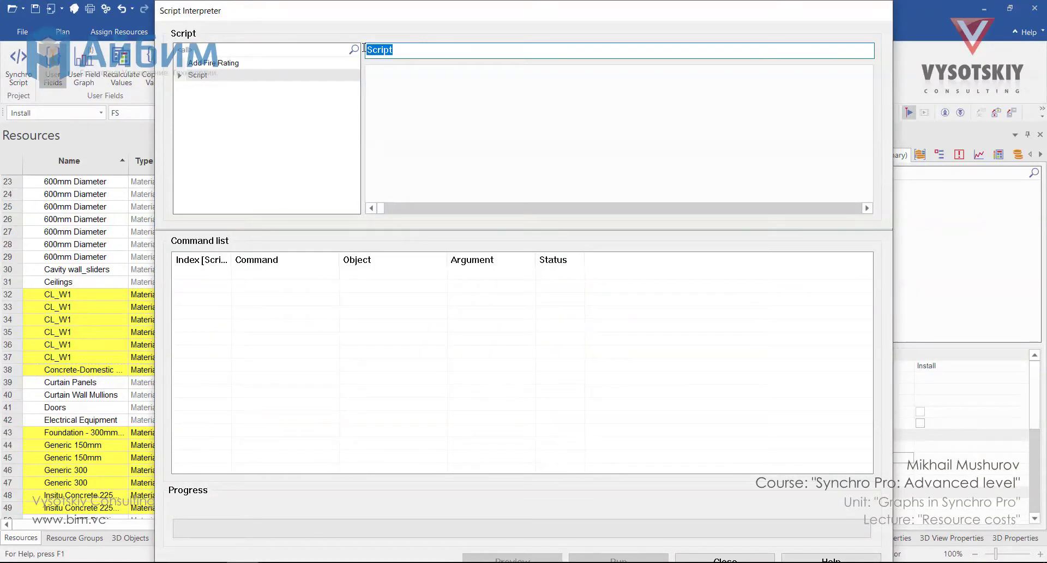
pyautogui.write('Assign planed work')
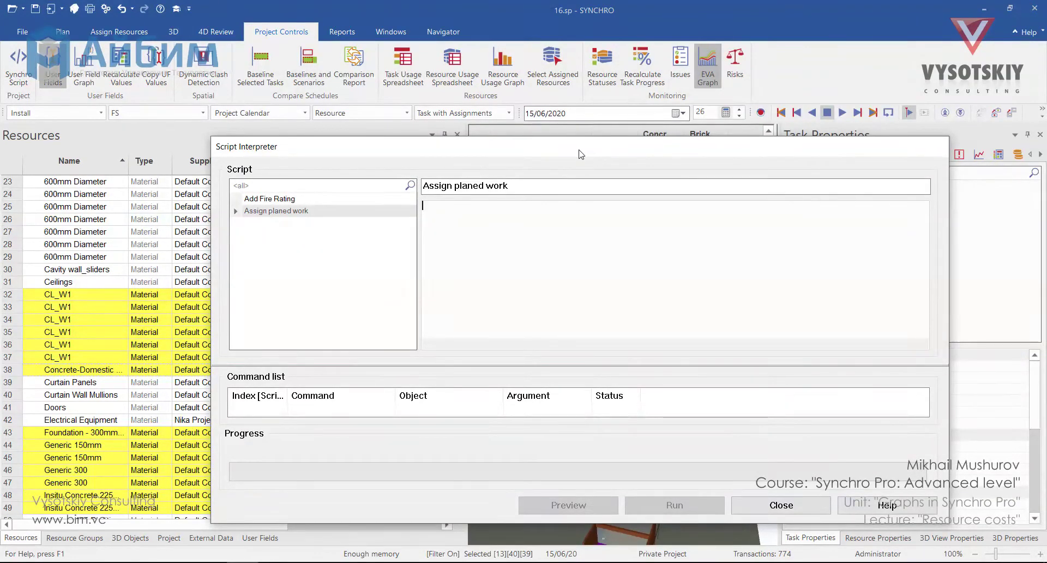
# Begin the script with TASK(SELECTED) ASSIGNMENT SET_PROPERTY so it targets the assignments of selected tasks.
pyautogui.write('TASK ')
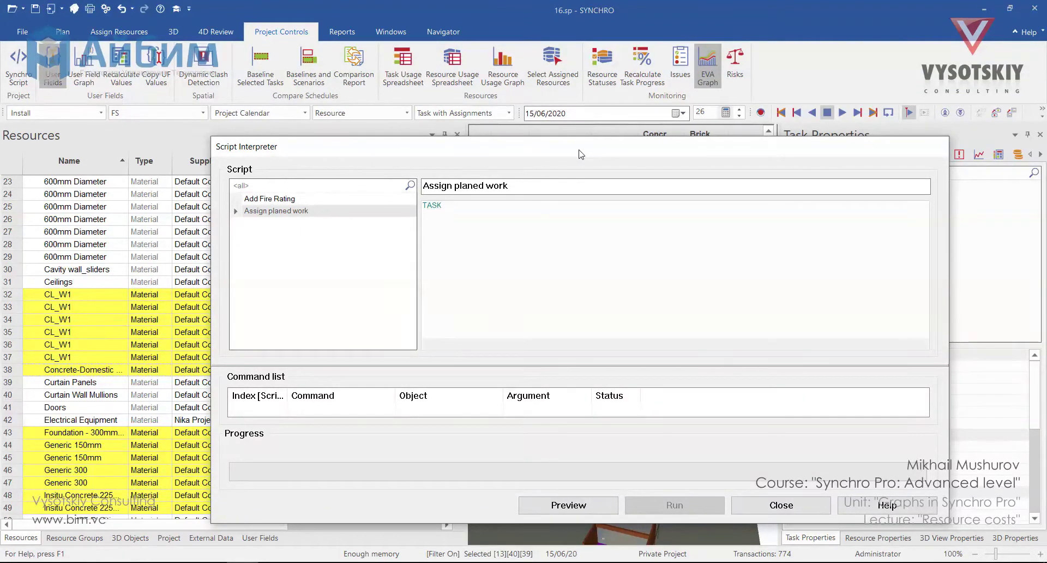
pyautogui.write('(SELECTED) ASSI')
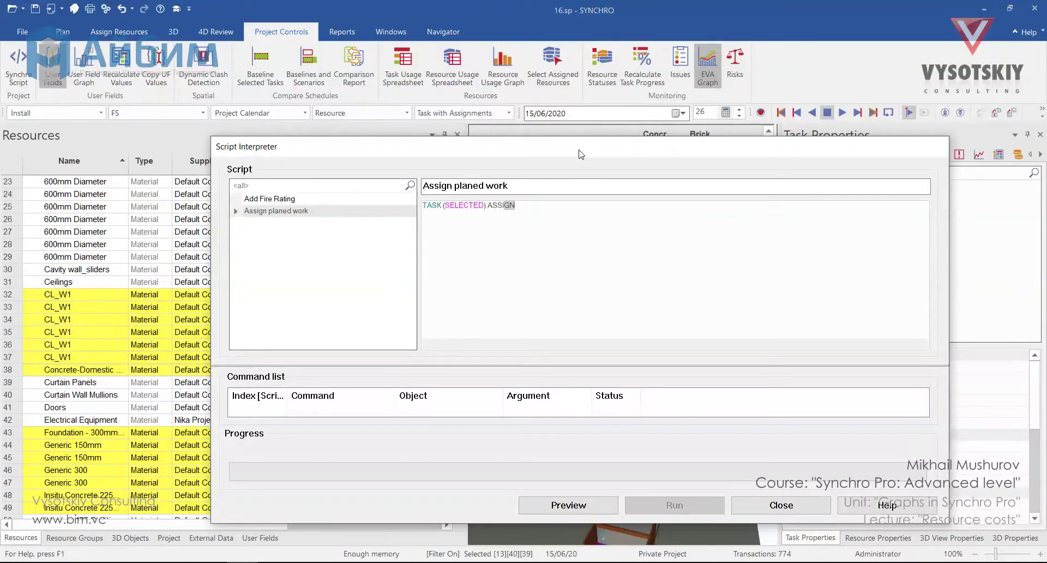
pyautogui.write('GN')
pyautogui.press('Tab')
pyautogui.write('SET')
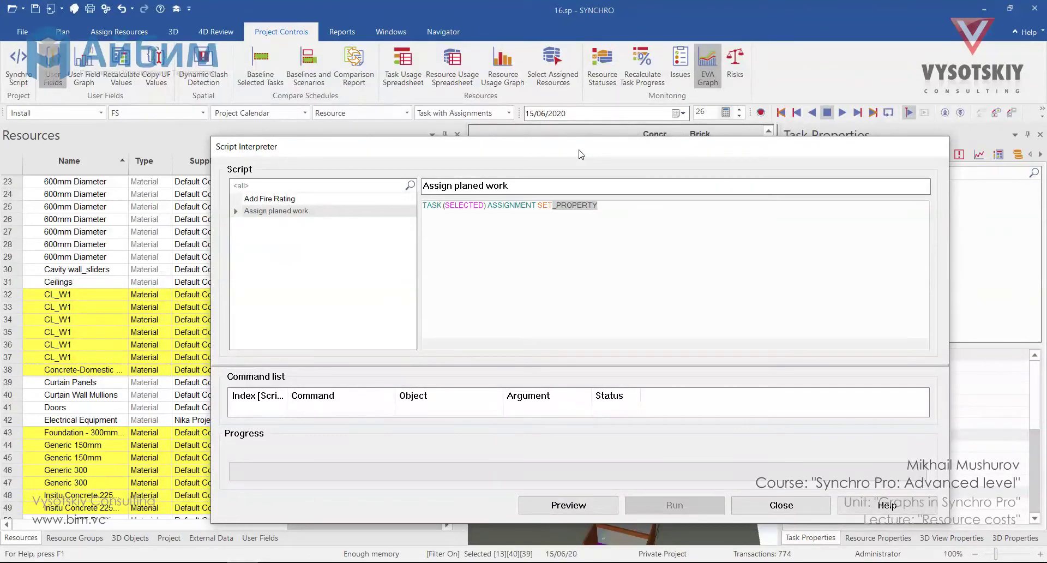
pyautogui.press('Tab')
# Complete the SET_PROPERTY call with the arguments (PLANNED_WORK,RESOURCE.UFV("Volume")).
pyautogui.write('()')
pyautogui.press('Left')
pyautogui.write('PLA')
pyautogui.press('Tab')
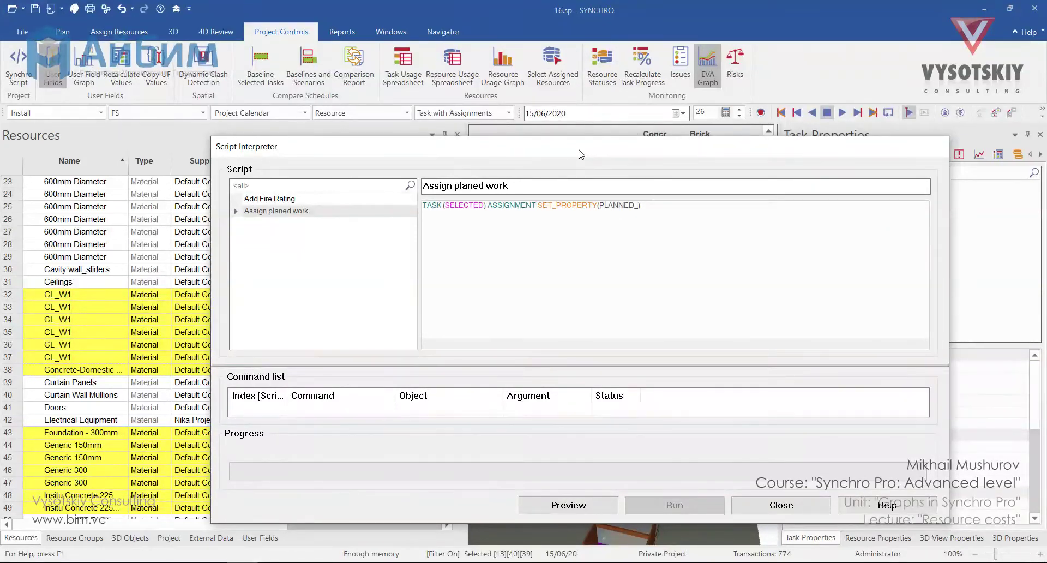
pyautogui.write('WORK')
pyautogui.press('Tab')
pyautogui.write(',RE')
pyautogui.press('Tab')
pyautogui.write('.UFV')
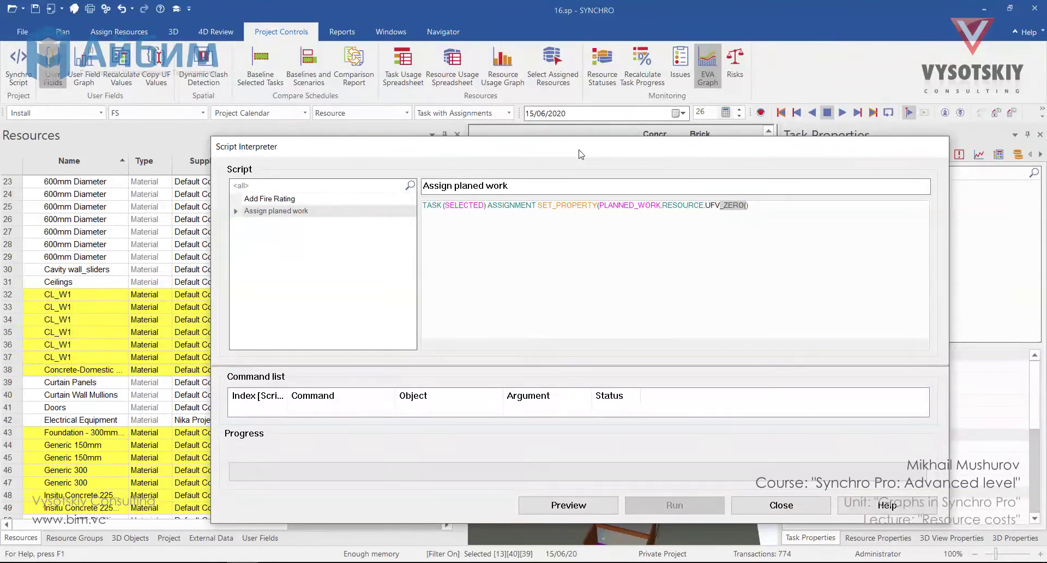
pyautogui.write('(')
pyautogui.write('("Vo')
pyautogui.write(')')
# Preview the script, check its command list for material assignments without a volume argument, and close the Script Interpreter.
pyautogui.moveTo(567, 136); pyautogui.dragTo(556, 25)
pyautogui.click(600, 505)
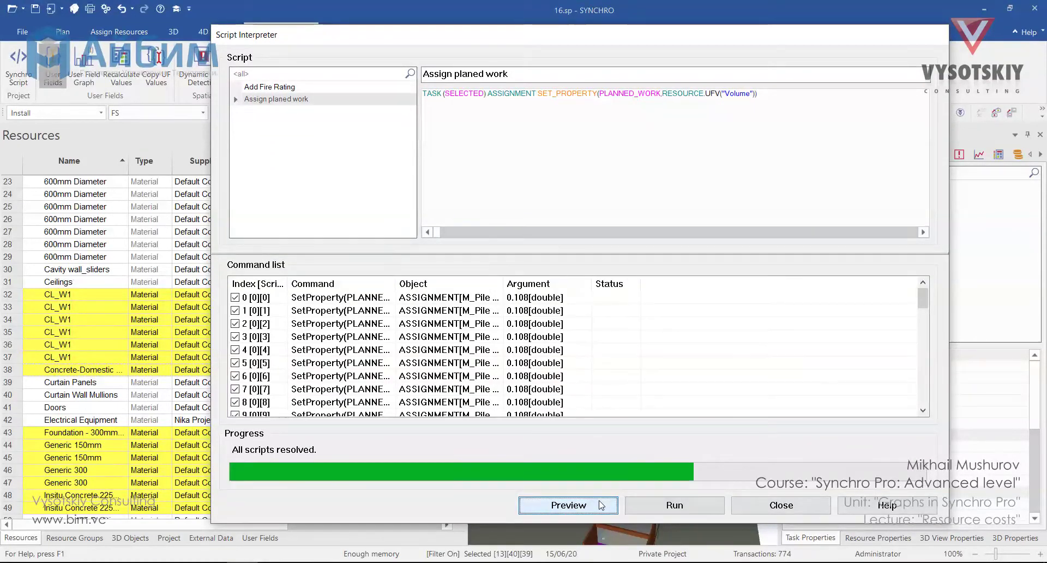
pyautogui.moveTo(924, 305); pyautogui.dragTo(934, 330)
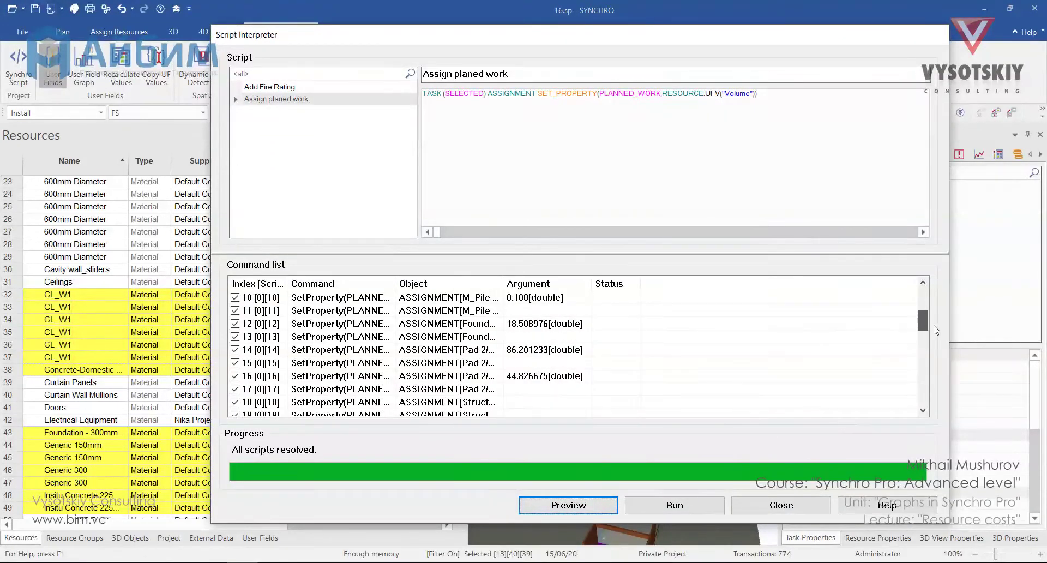
pyautogui.doubleClick(503, 283)
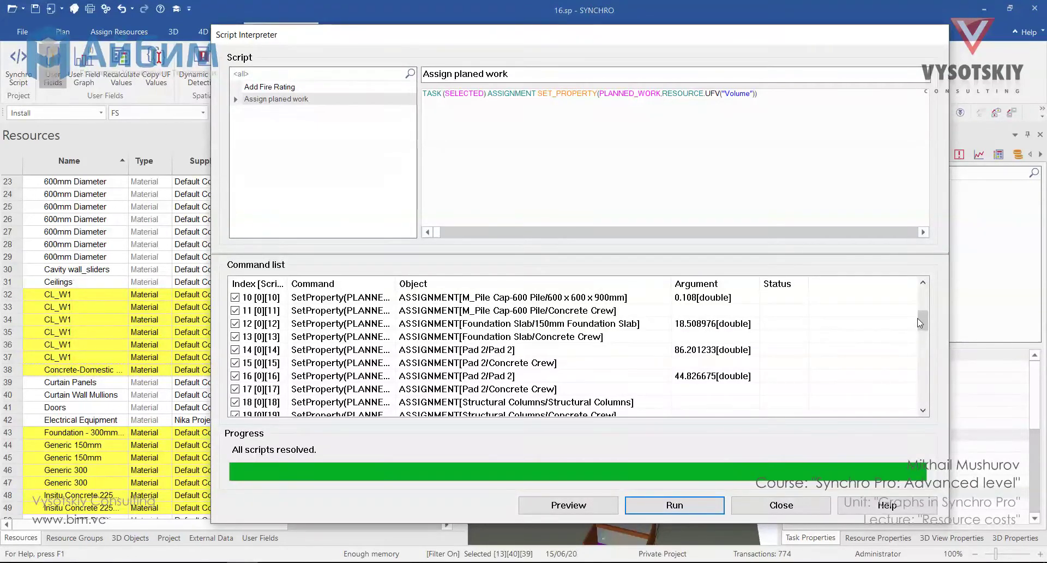
pyautogui.moveTo(920, 323); pyautogui.dragTo(937, 406)
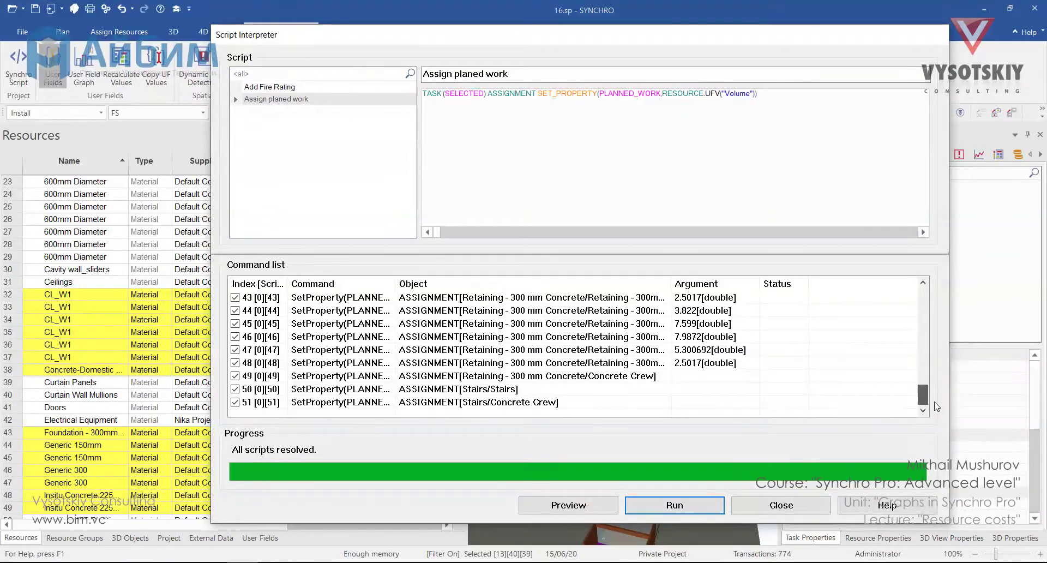
pyautogui.moveTo(923, 396); pyautogui.dragTo(922, 332)
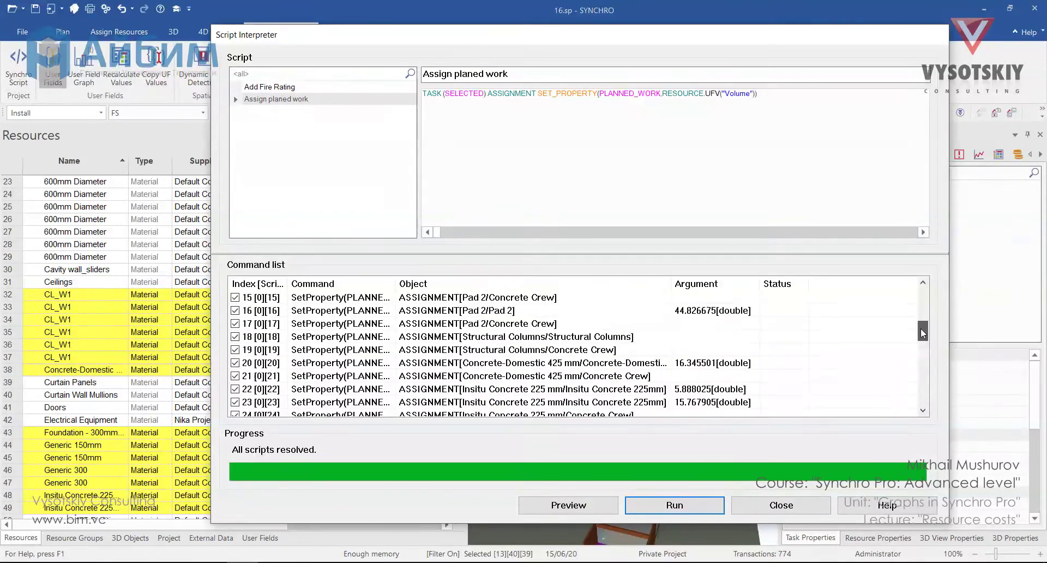
pyautogui.click(630, 338)
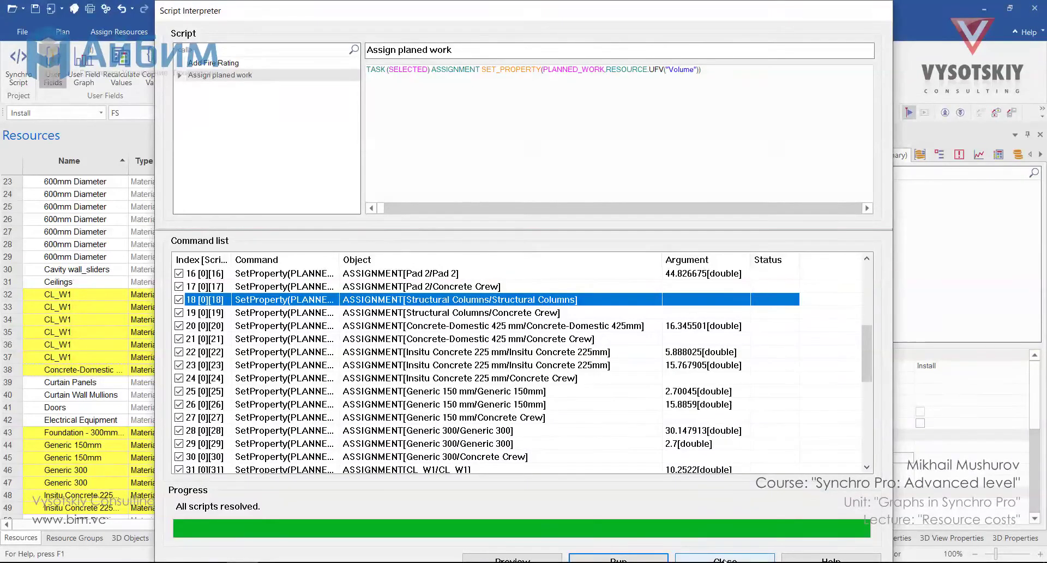
pyautogui.click(724, 559)
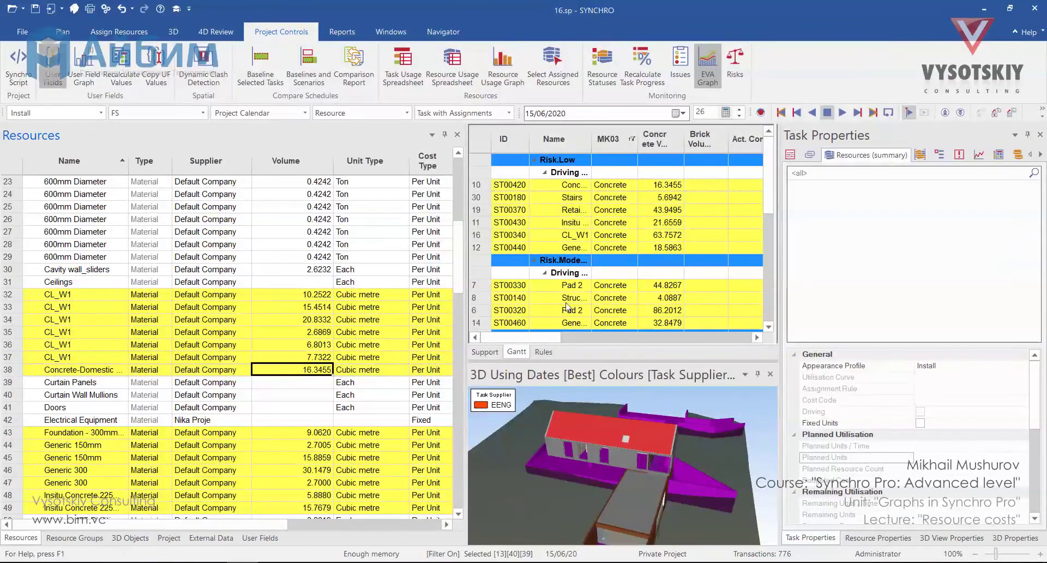
# Inspect the Structural Columns task's material resource, its user fields and its elements in the 3D model.
pyautogui.moveTo(592, 139); pyautogui.dragTo(651, 139)
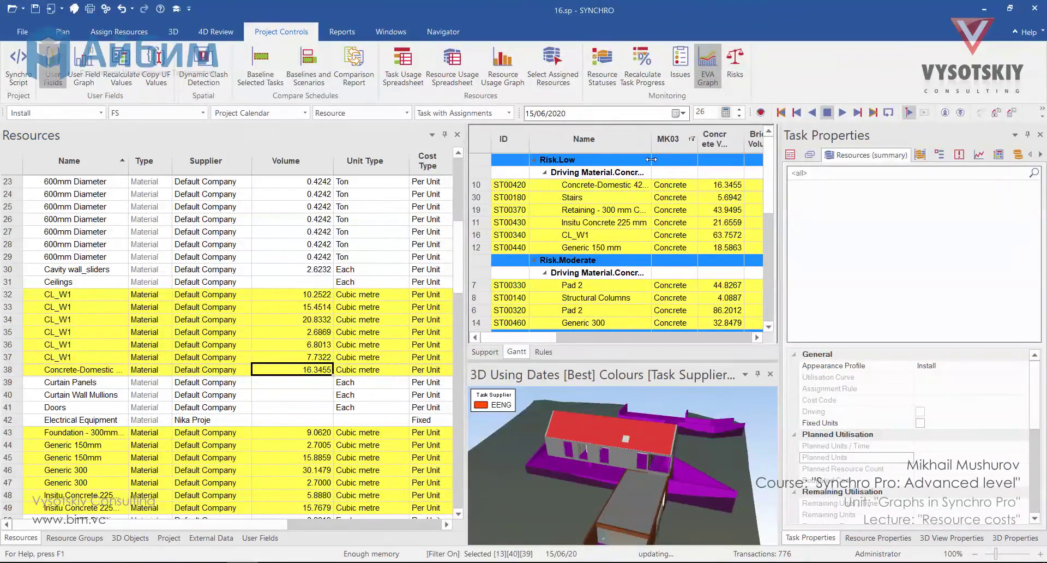
pyautogui.click(635, 299)
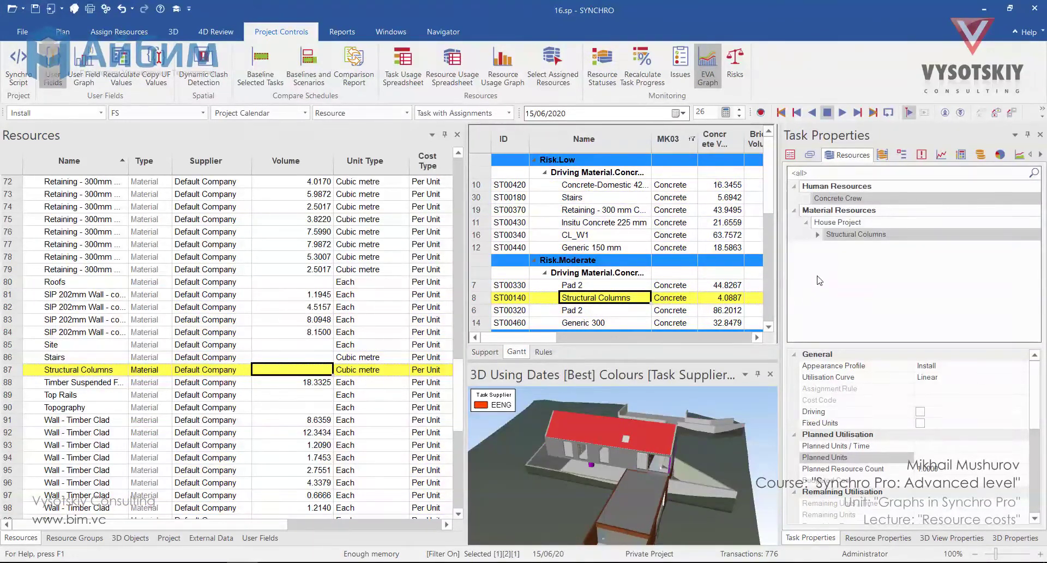
pyautogui.click(878, 234)
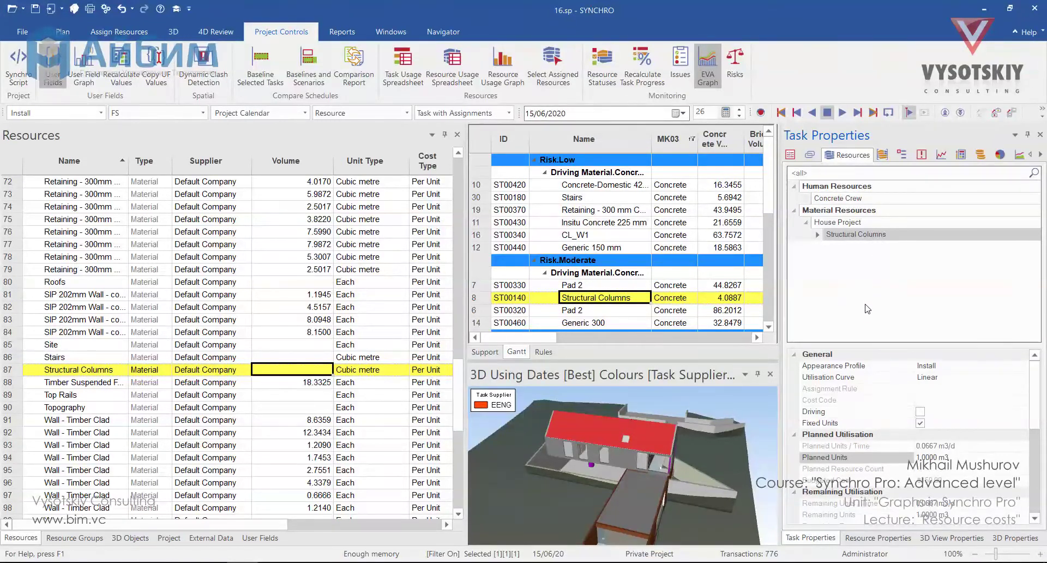
pyautogui.click(908, 539)
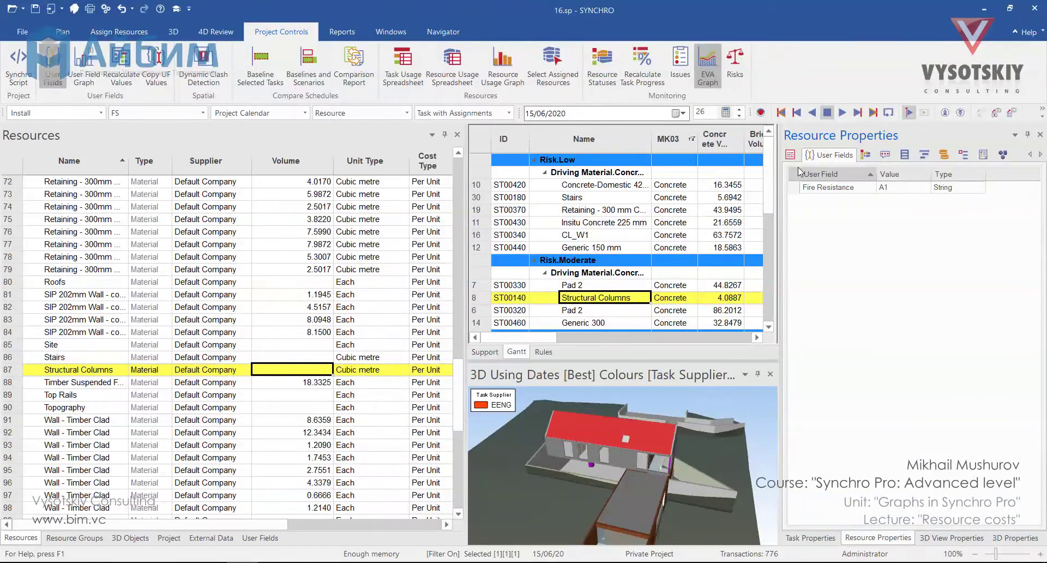
pyautogui.click(789, 155)
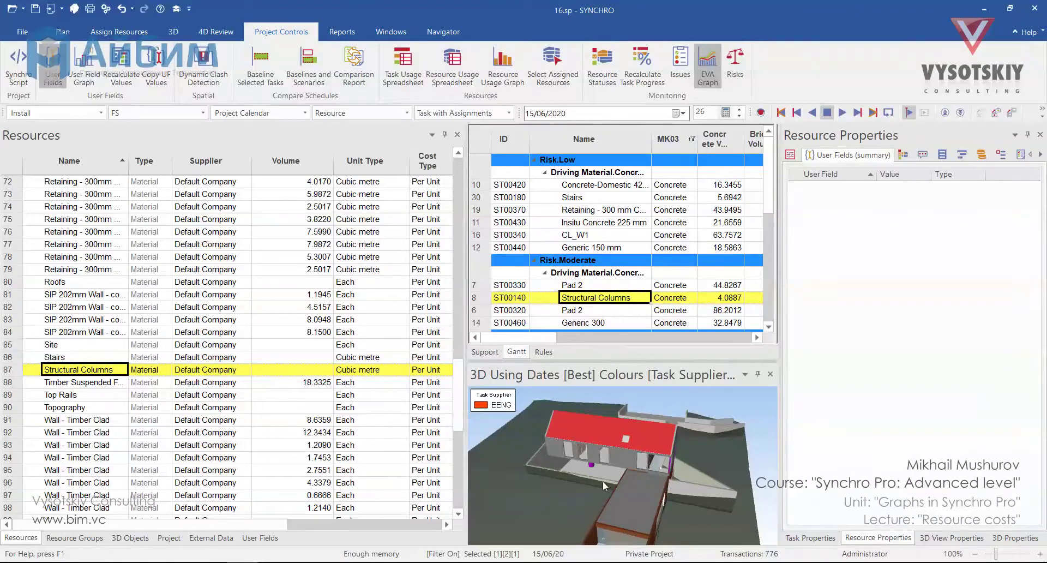
pyautogui.scroll(5, 674, 463)
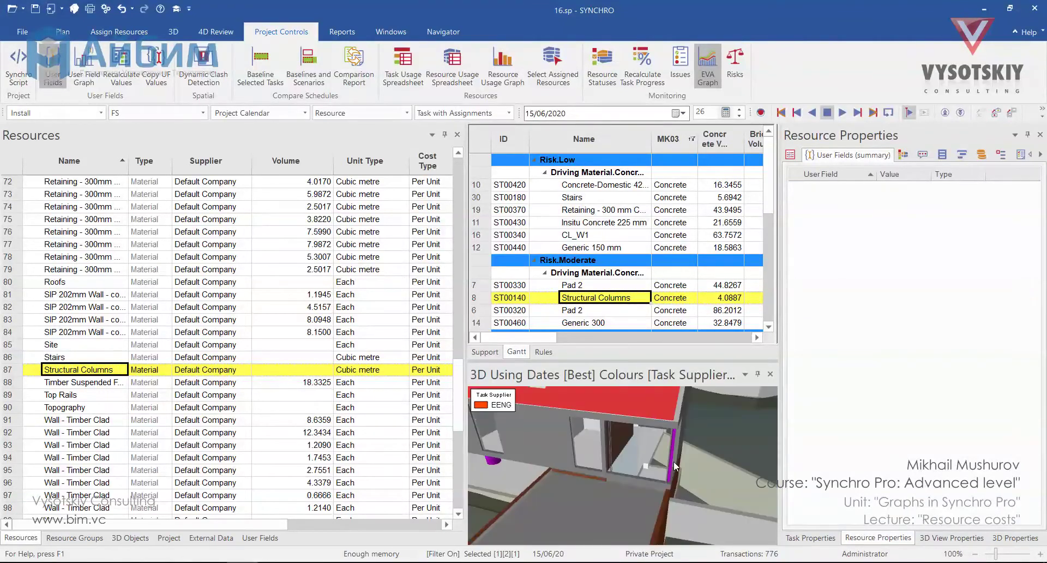
pyautogui.moveTo(668, 480); pyautogui.dragTo(538, 462, button='middle')
pyautogui.scroll(-5, 617, 480)
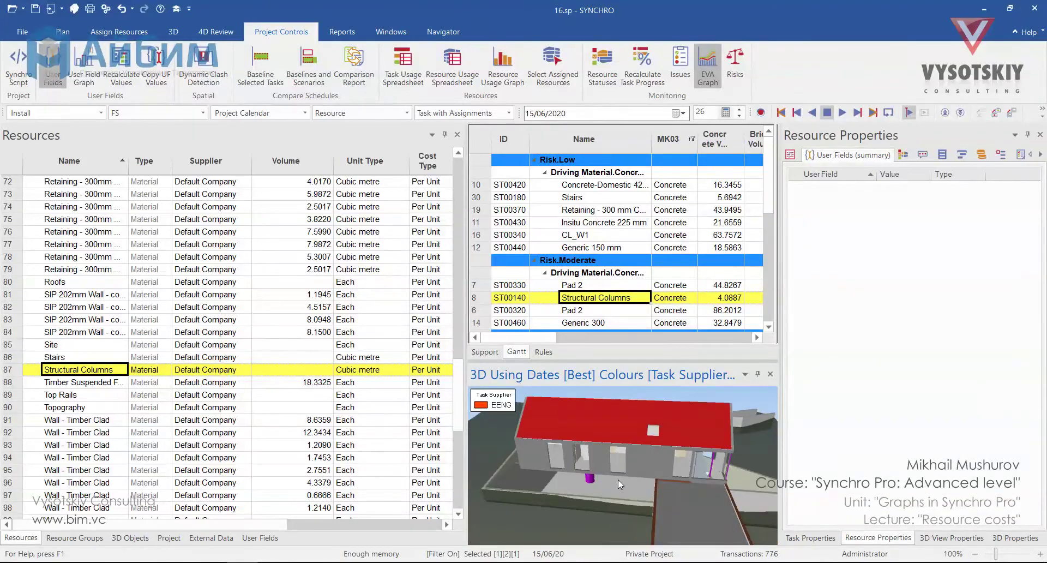
# Set the Volume of the Structural Columns resource to 4.0887 and of the Stairs resource to 5.6942.
pyautogui.click(304, 370)
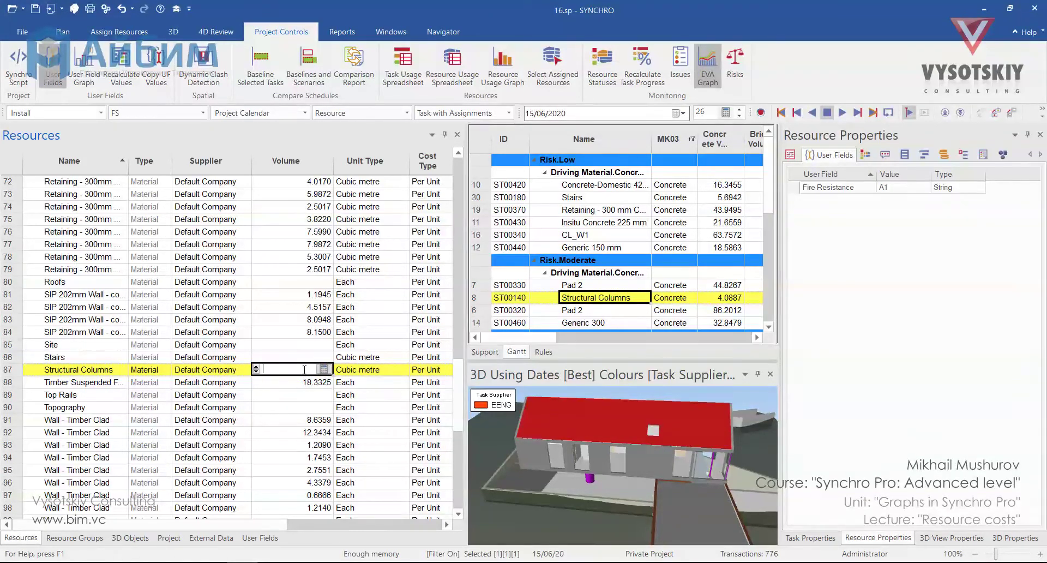
pyautogui.write('4.0887')
pyautogui.press('Return')
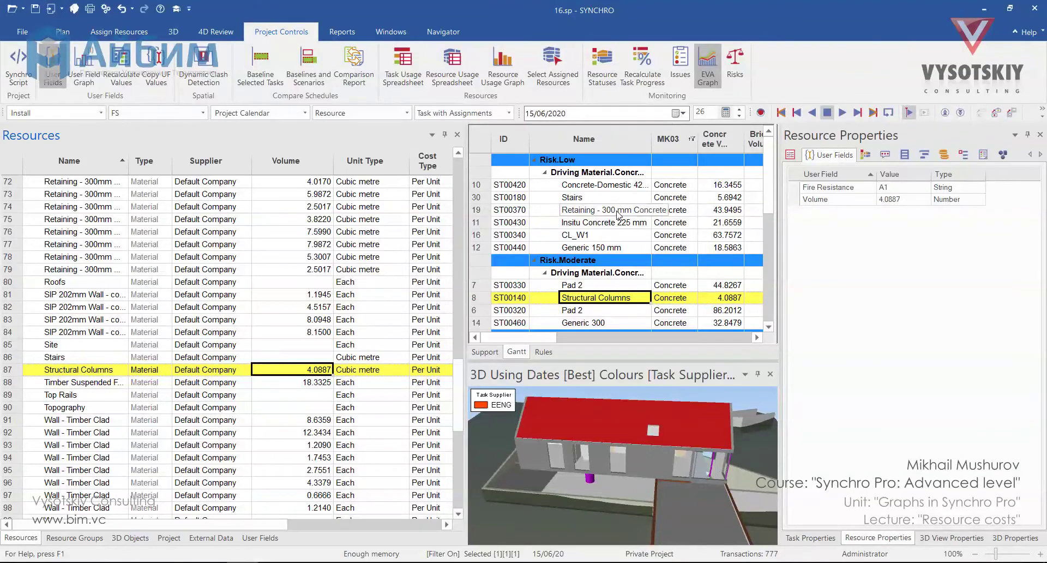
pyautogui.click(627, 200)
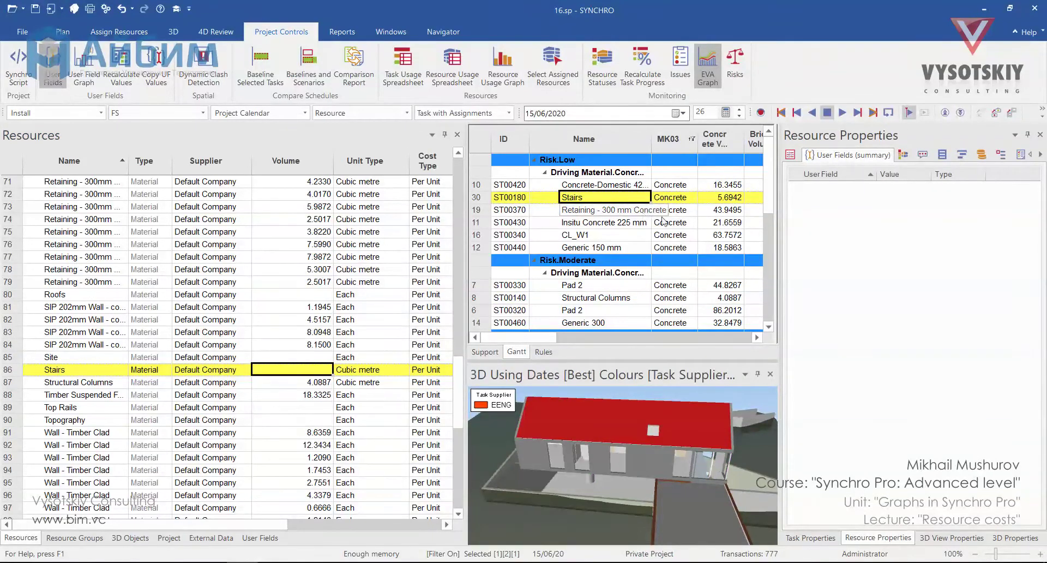
pyautogui.click(314, 370)
pyautogui.write('5.6942')
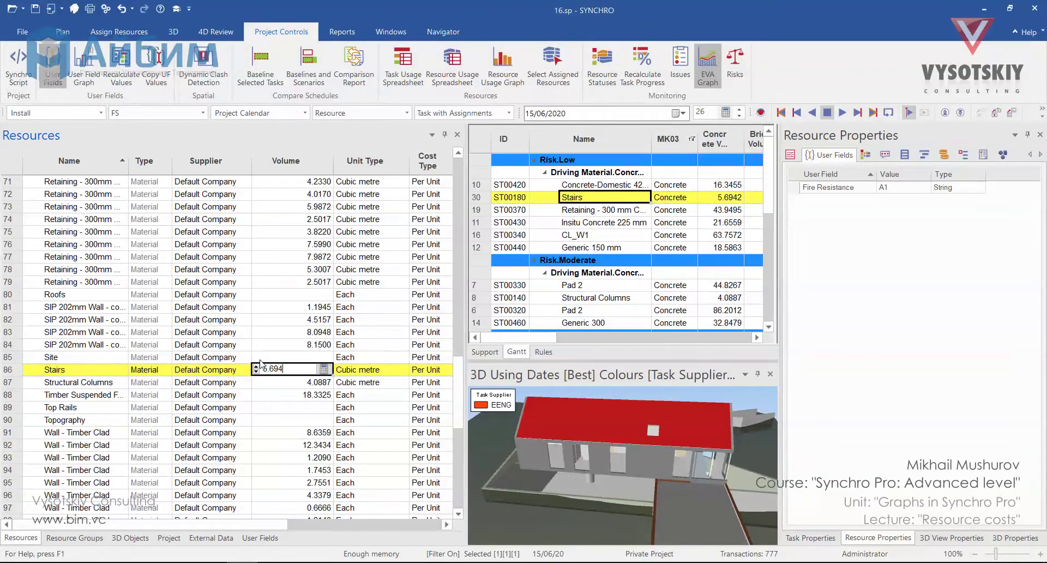
pyautogui.press('Return')
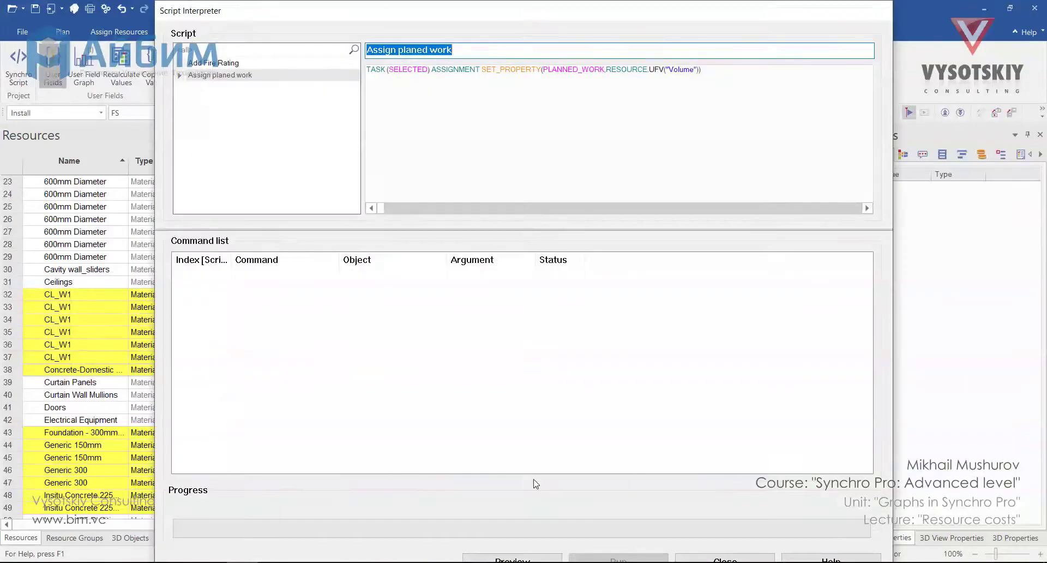
# Preview and run the Assign planed work script on the selected concrete tasks, check each command's status and close the interpreter.
pyautogui.click(513, 559)
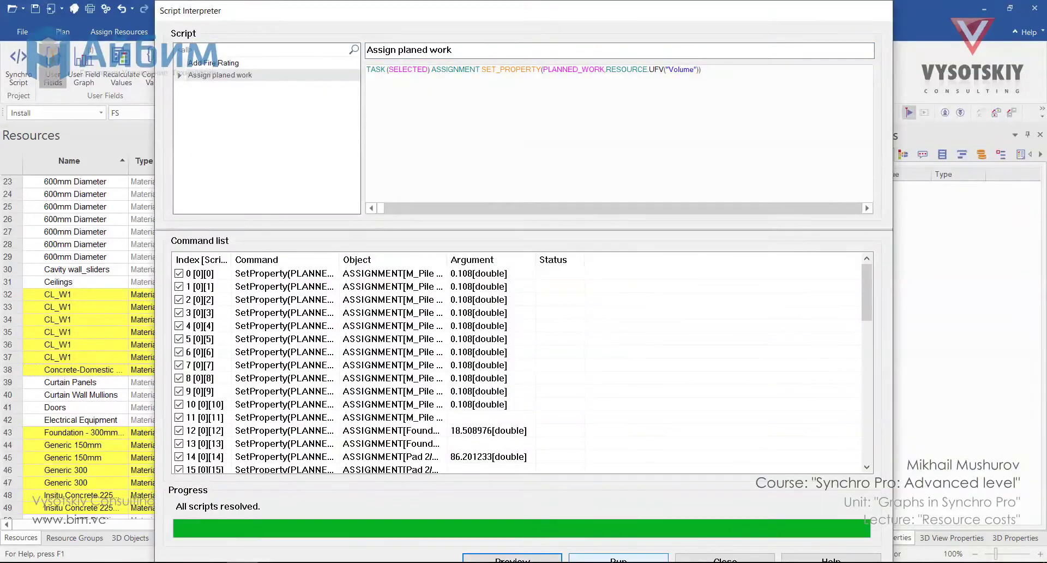
pyautogui.click(630, 557)
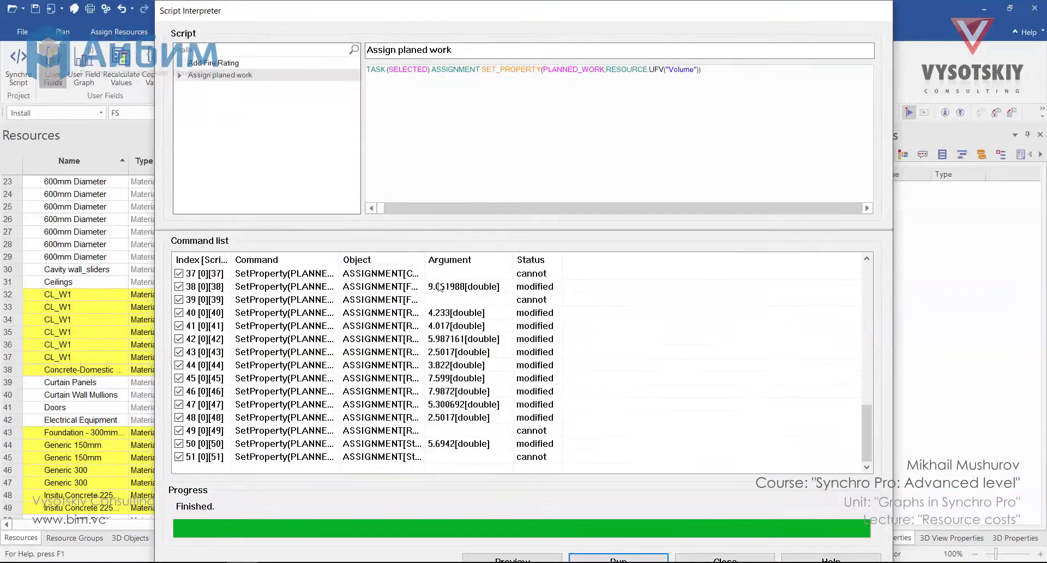
pyautogui.moveTo(428, 261); pyautogui.dragTo(569, 259)
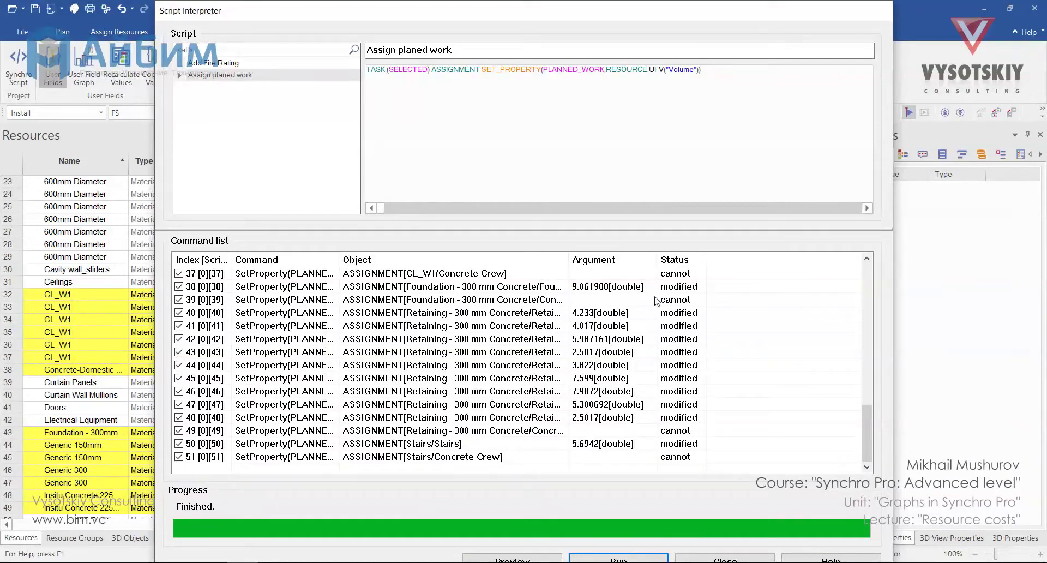
pyautogui.click(604, 557)
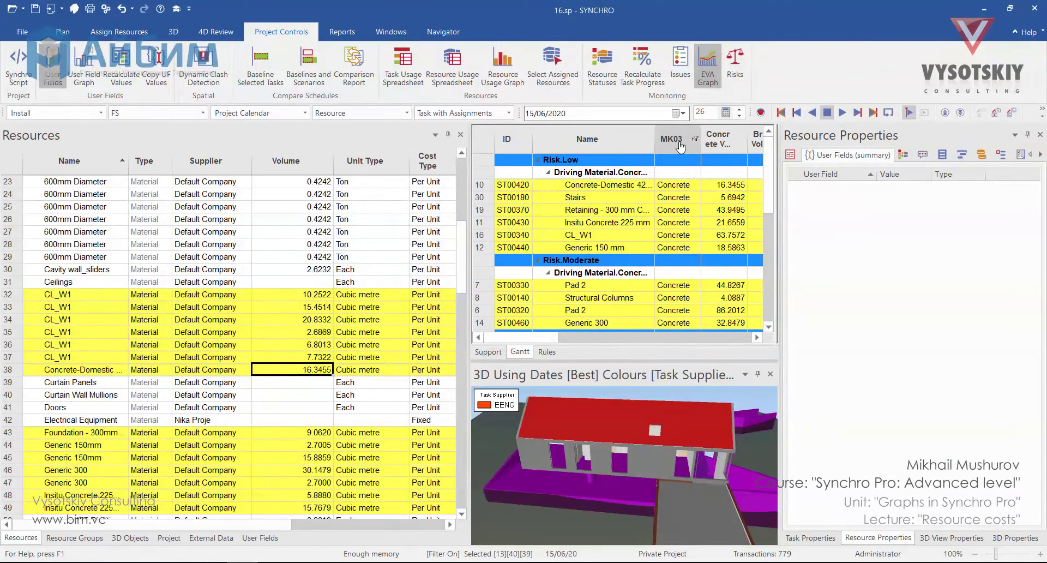
# Filter the tasks to MK03 value Steel instead of Concrete and run the planned work script on the M_Pile-Steel Pipe task.
pyautogui.rightClick(681, 143)
pyautogui.click(775, 289)
pyautogui.scroll(-8, 696, 283)
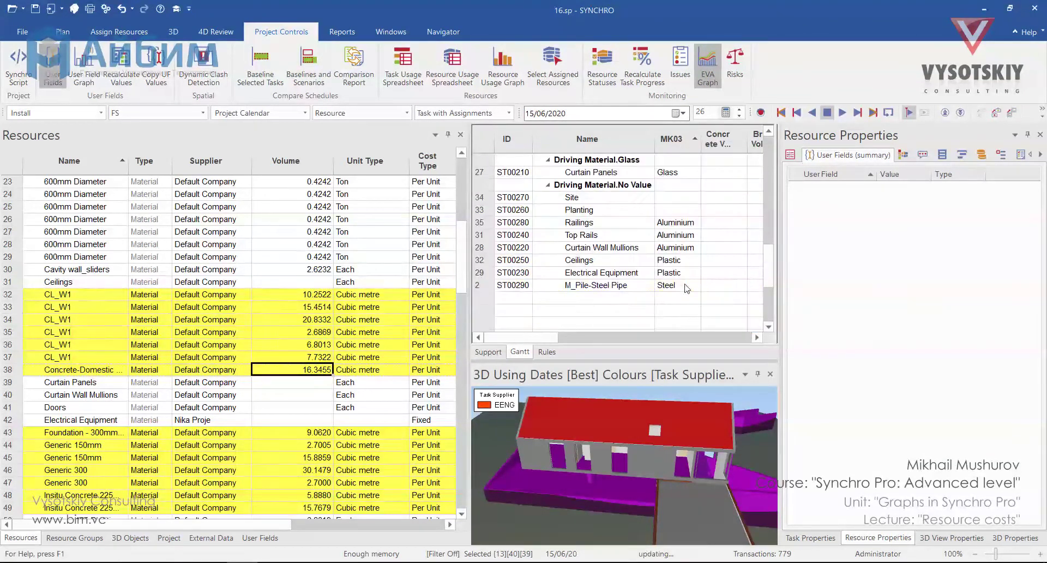
pyautogui.rightClick(685, 286)
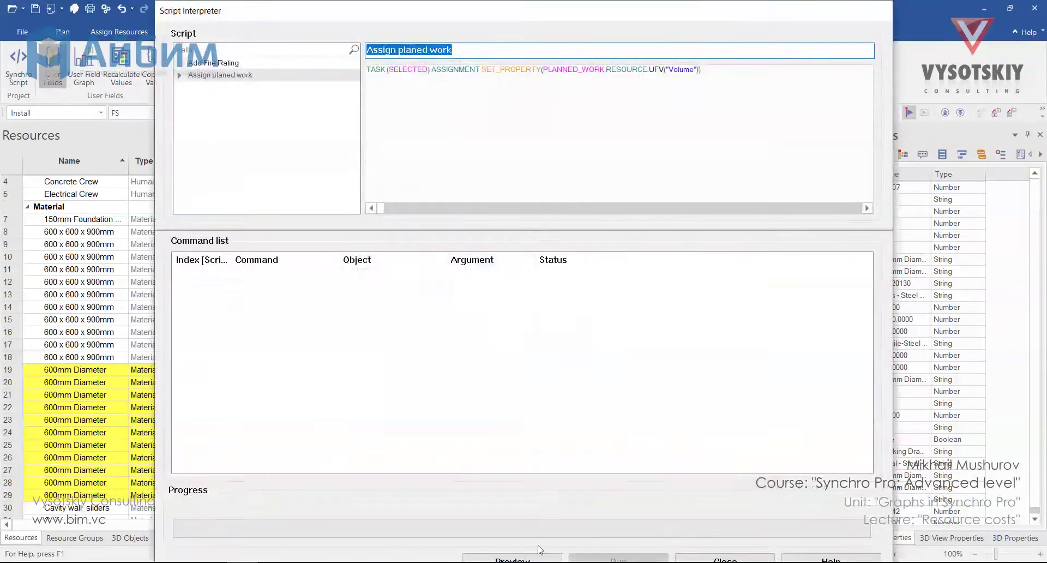
pyautogui.click(619, 559)
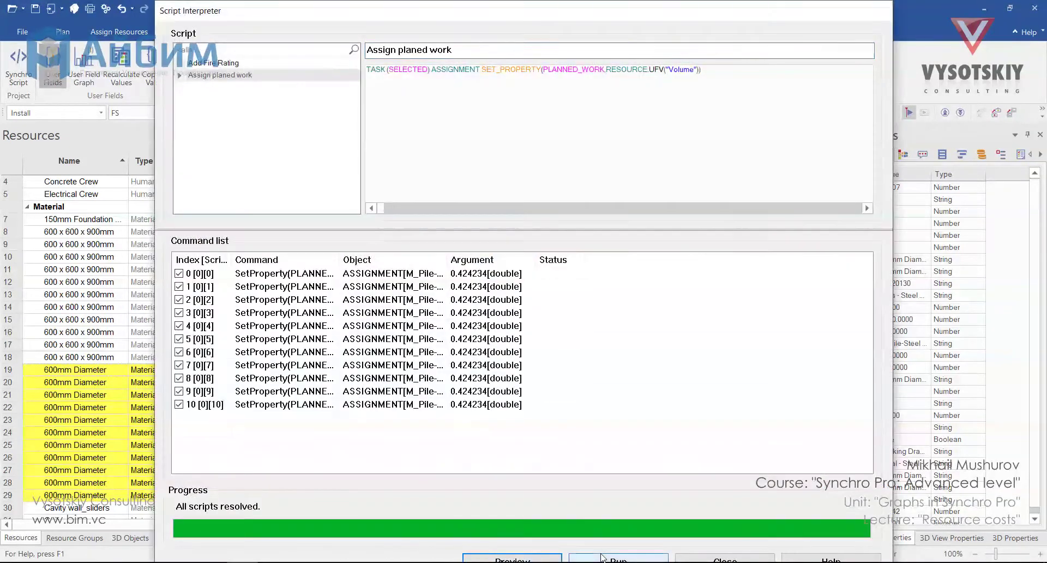
pyautogui.click(708, 560)
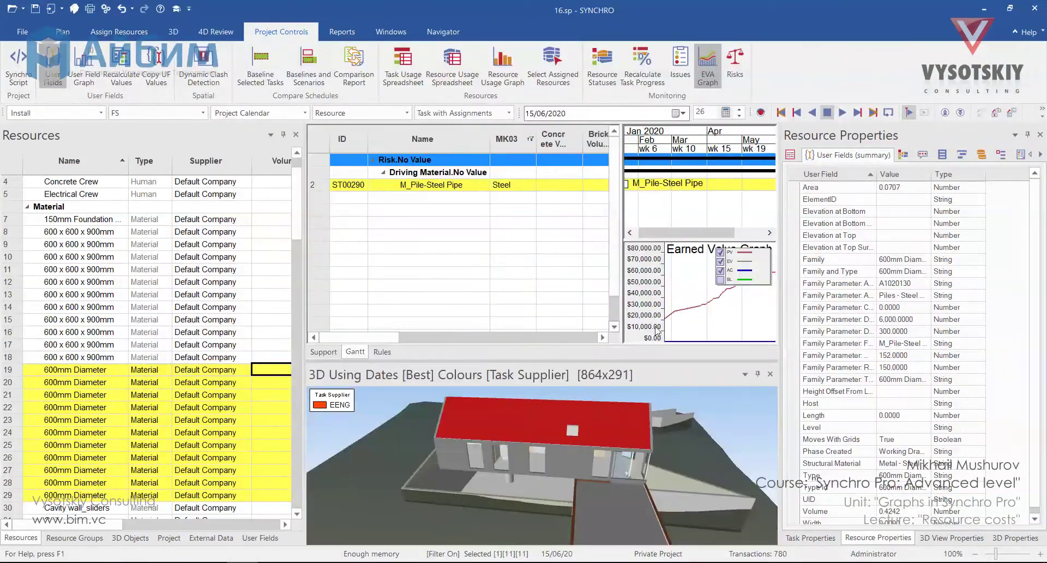
# Enlarge the Earned Value Graph area and move the focus date to 28/05/2020 to read the planned value.
pyautogui.moveTo(620, 335); pyautogui.dragTo(571, 335)
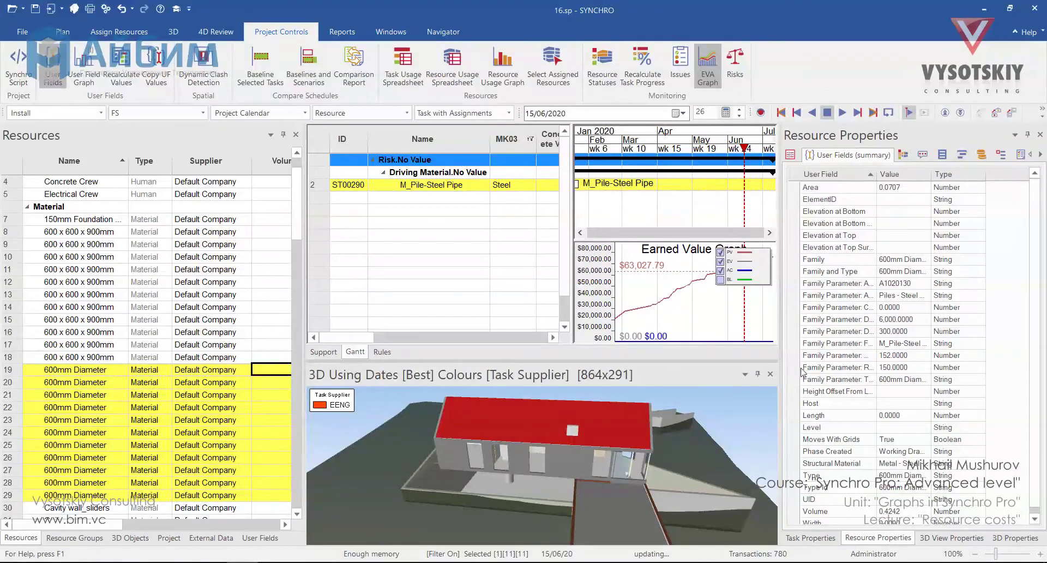
pyautogui.moveTo(779, 374); pyautogui.dragTo(834, 375)
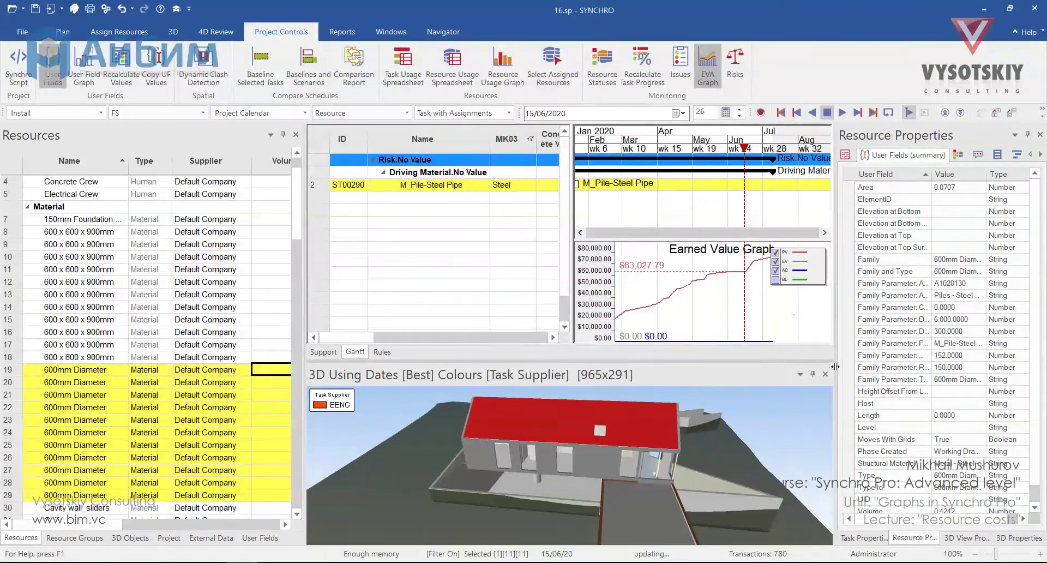
pyautogui.moveTo(744, 149)
pyautogui.mouseDown()
pyautogui.moveTo(754, 157)
pyautogui.moveTo(724, 158)
pyautogui.mouseUp()
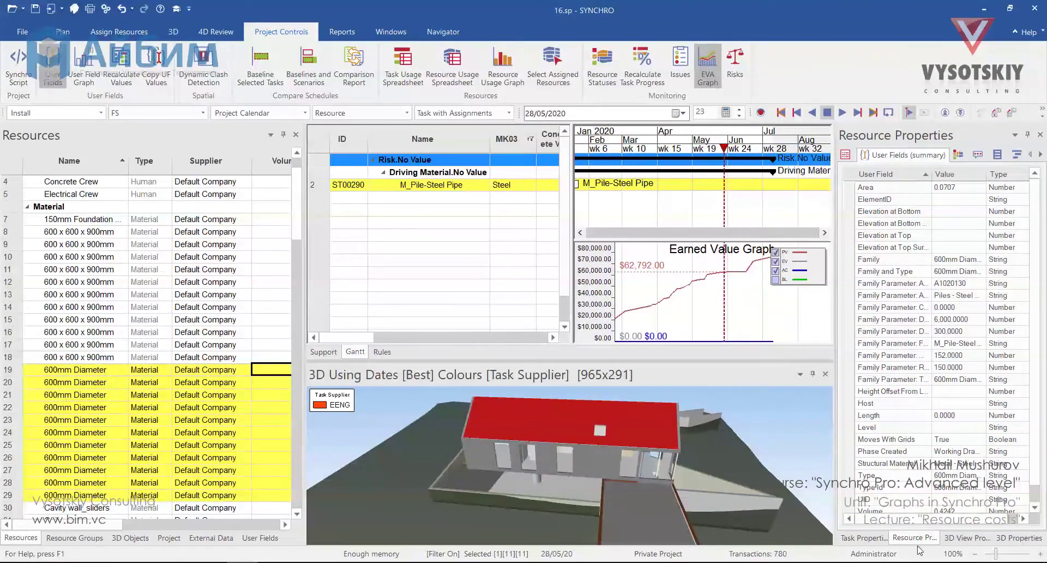
# Check the planned units and the Cost Totals of the M_Pile-Steel Pipe task in a widened Task Properties pane.
pyautogui.click(871, 538)
pyautogui.moveTo(835, 310); pyautogui.dragTo(727, 306)
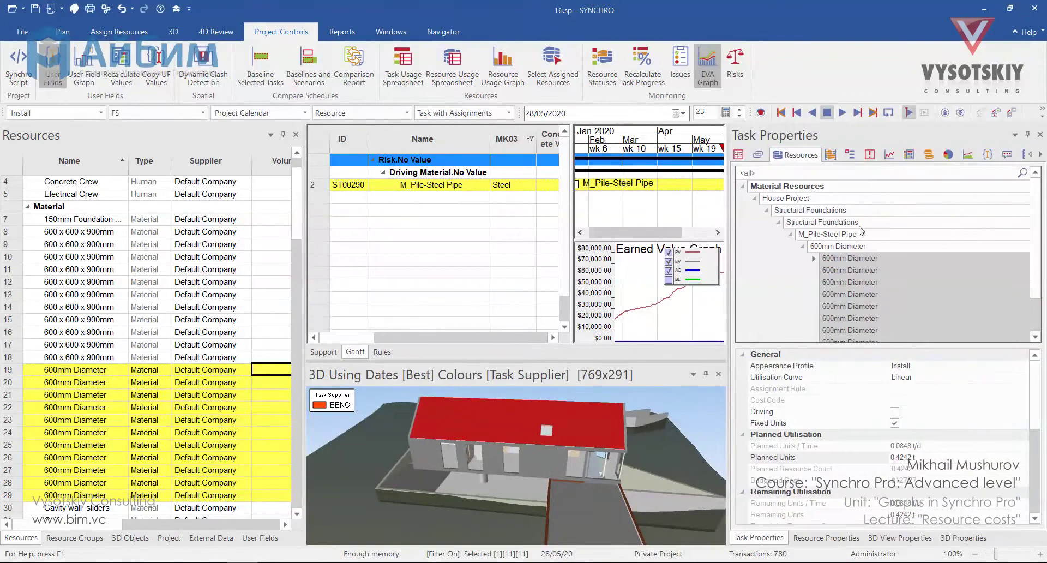
pyautogui.click(953, 161)
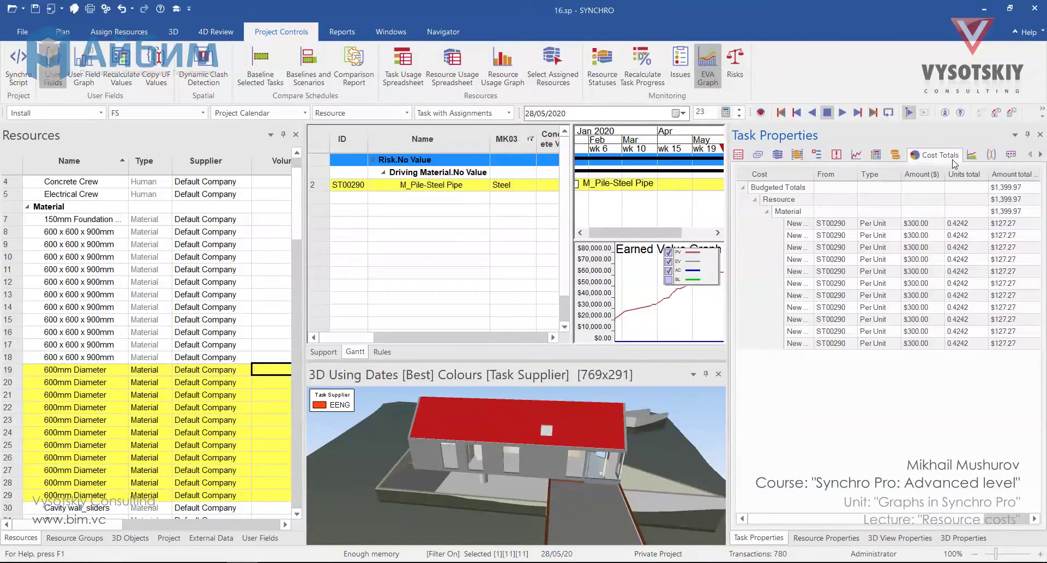
# Open the Project properties.
pyautogui.click(179, 539)
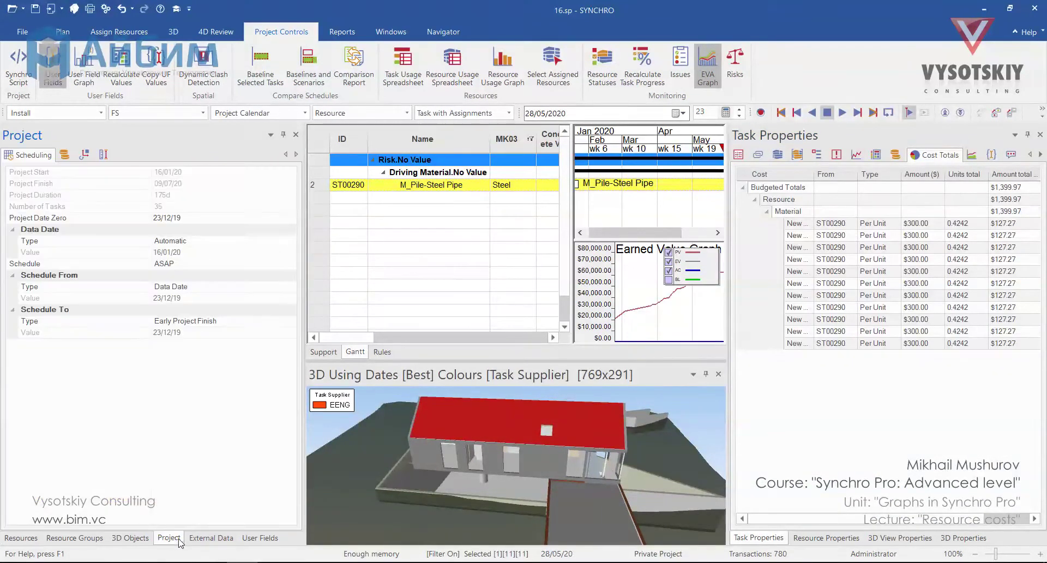